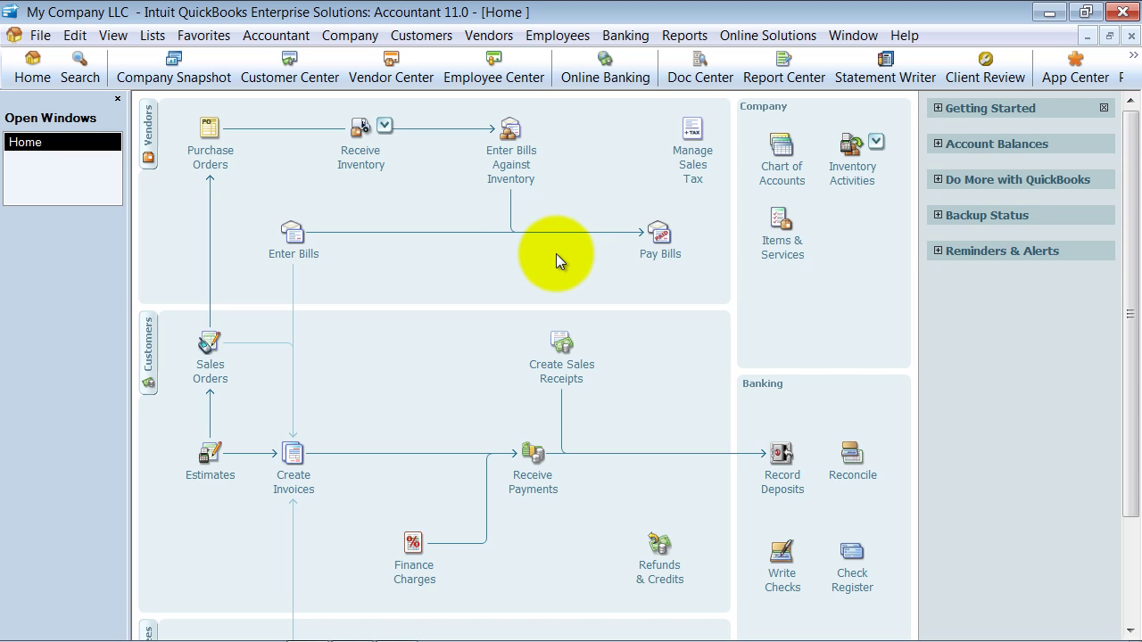
Open the Payroll Schedule List and widen the pay frequency and date columns.
left_click(562, 35)
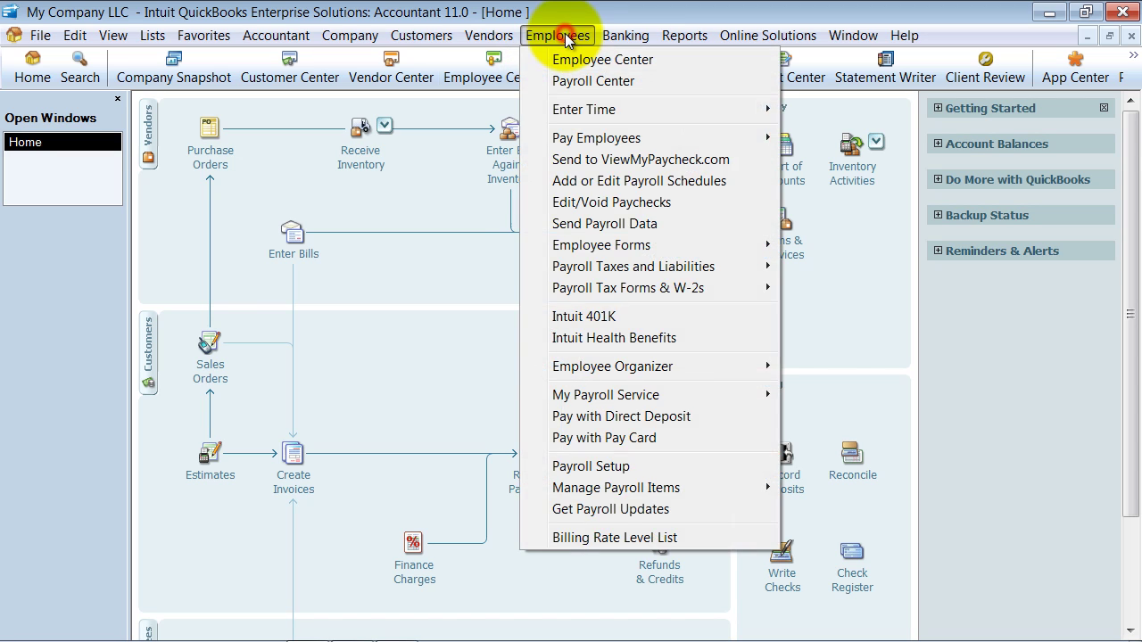
left_click(608, 179)
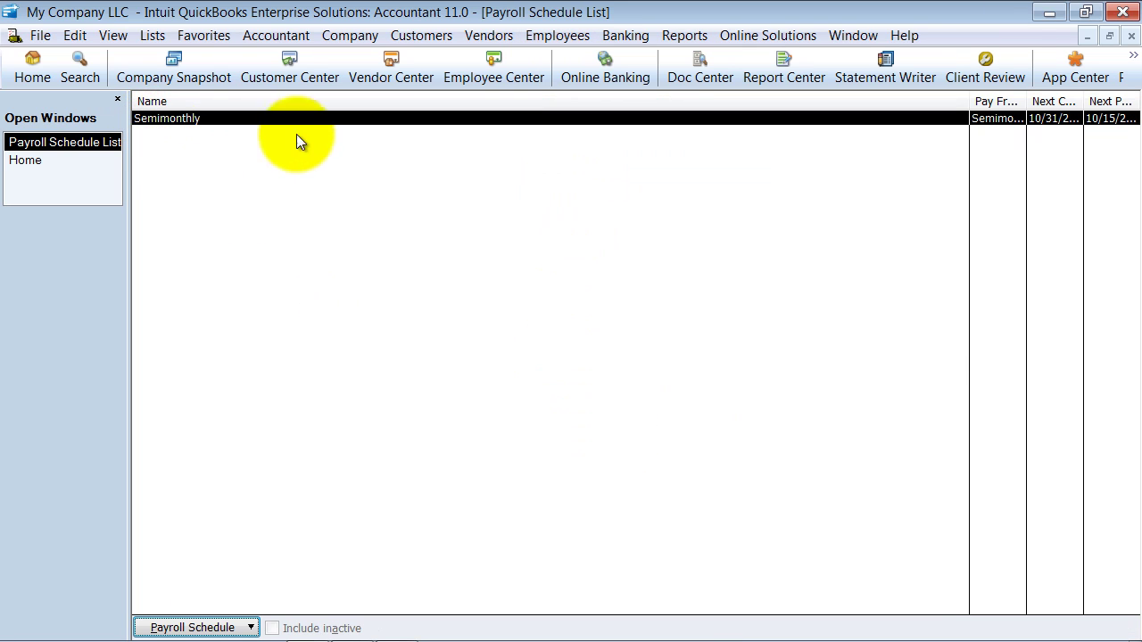
left_click_drag(970, 101, 894, 101)
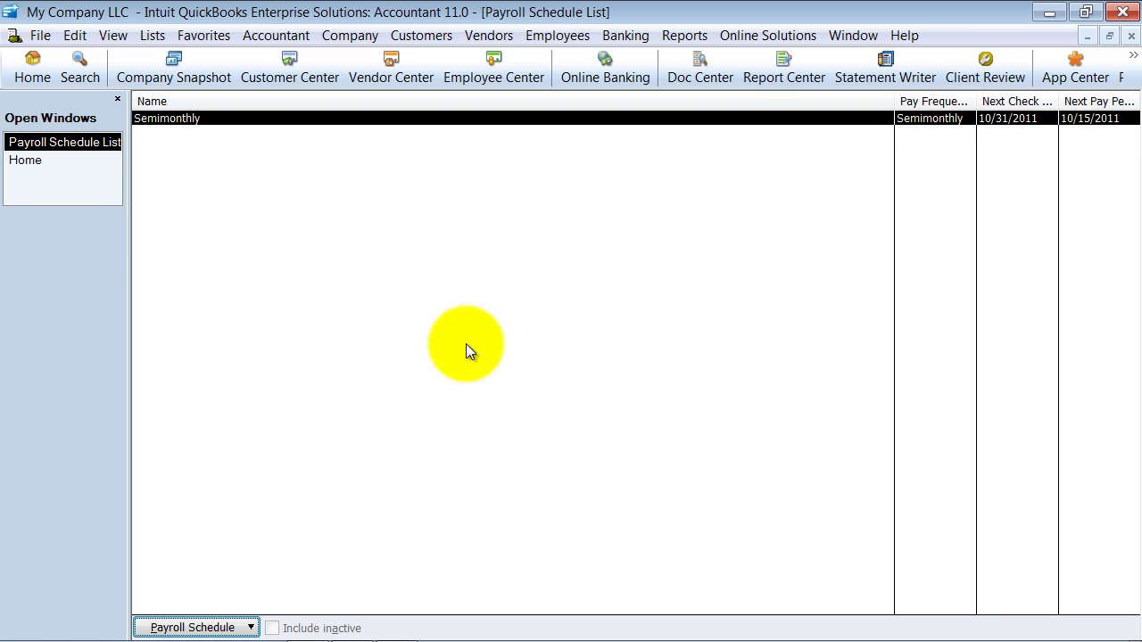
left_click(218, 626)
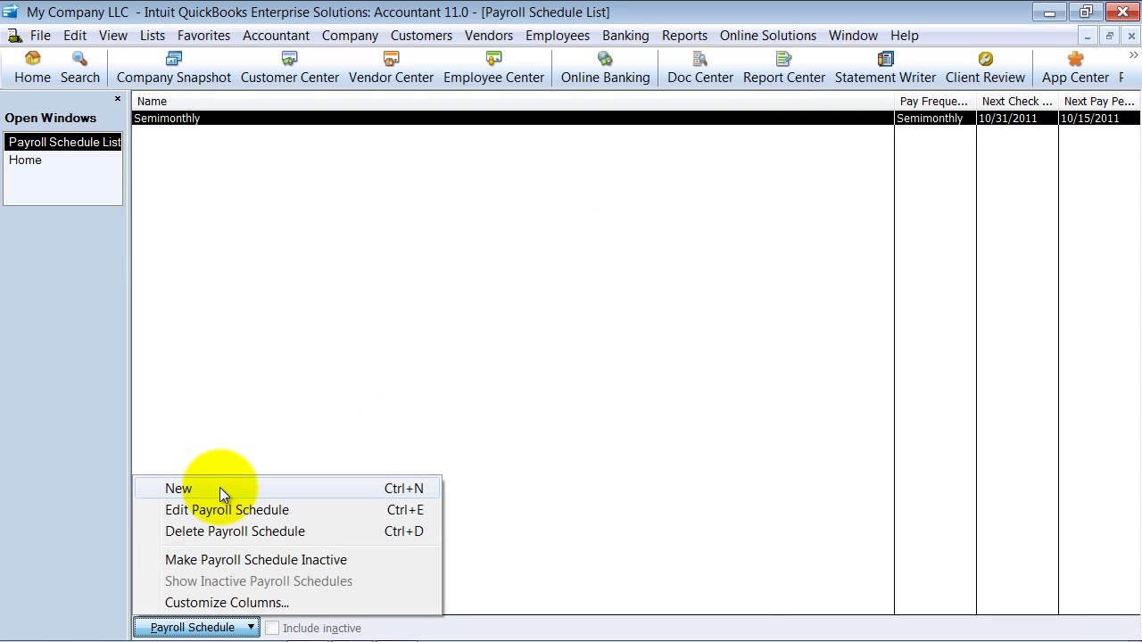
Fill in a new weekly schedule named 'Weekly': period ending 10/23/2011, paychecks dated 10/28/2011.
left_click(219, 487)
type("Weekly")
key("Tab")
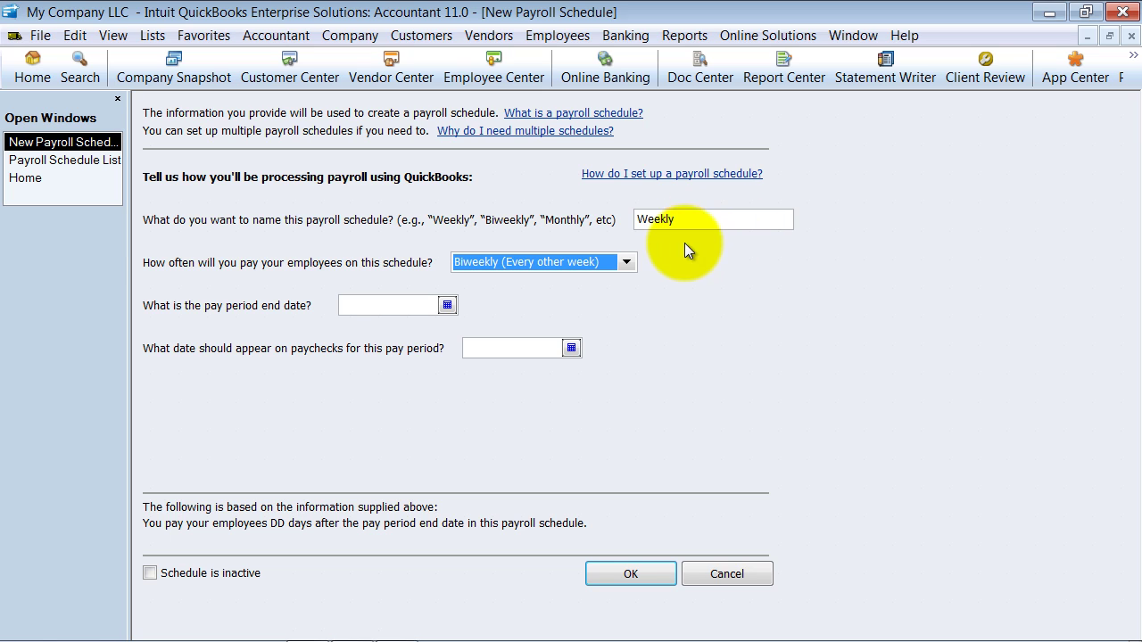
left_click(625, 261)
left_click(470, 297)
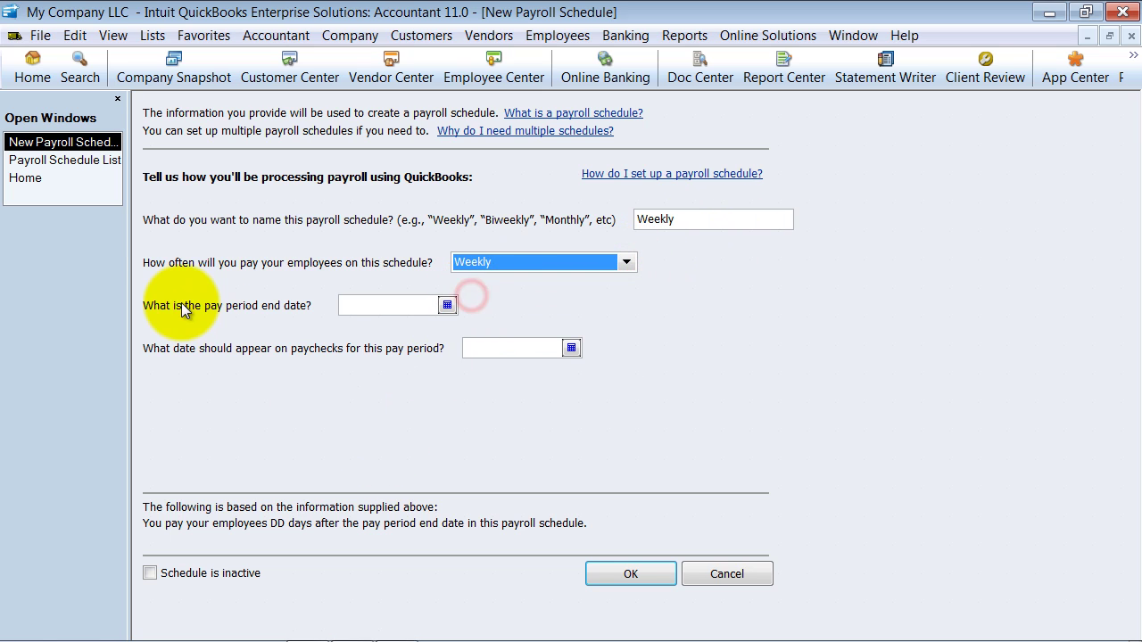
left_click(446, 305)
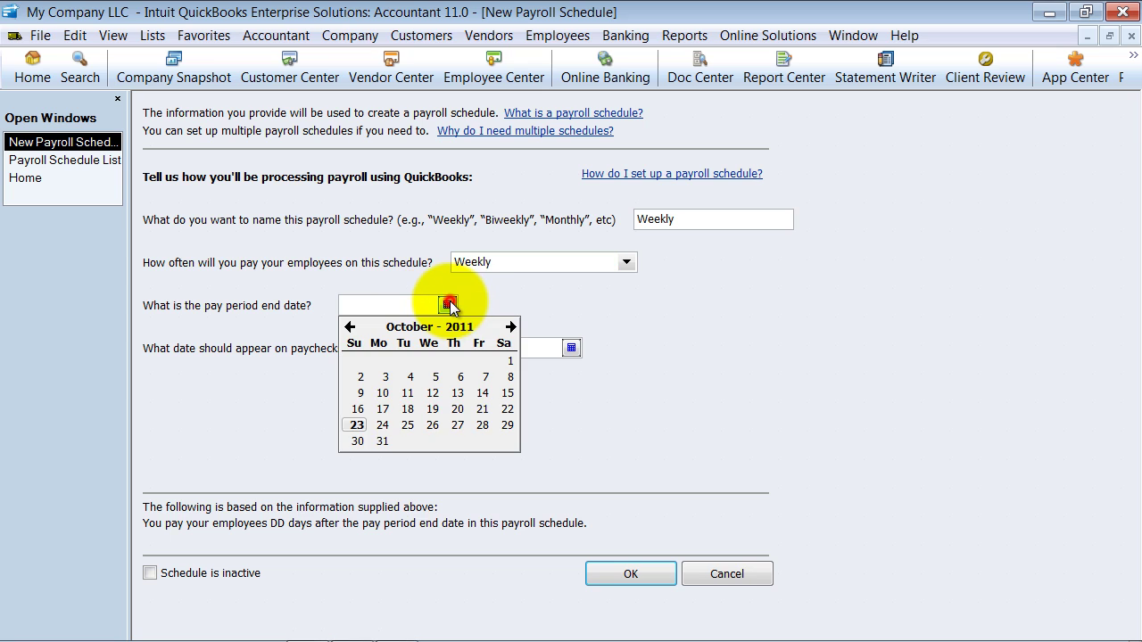
left_click(357, 424)
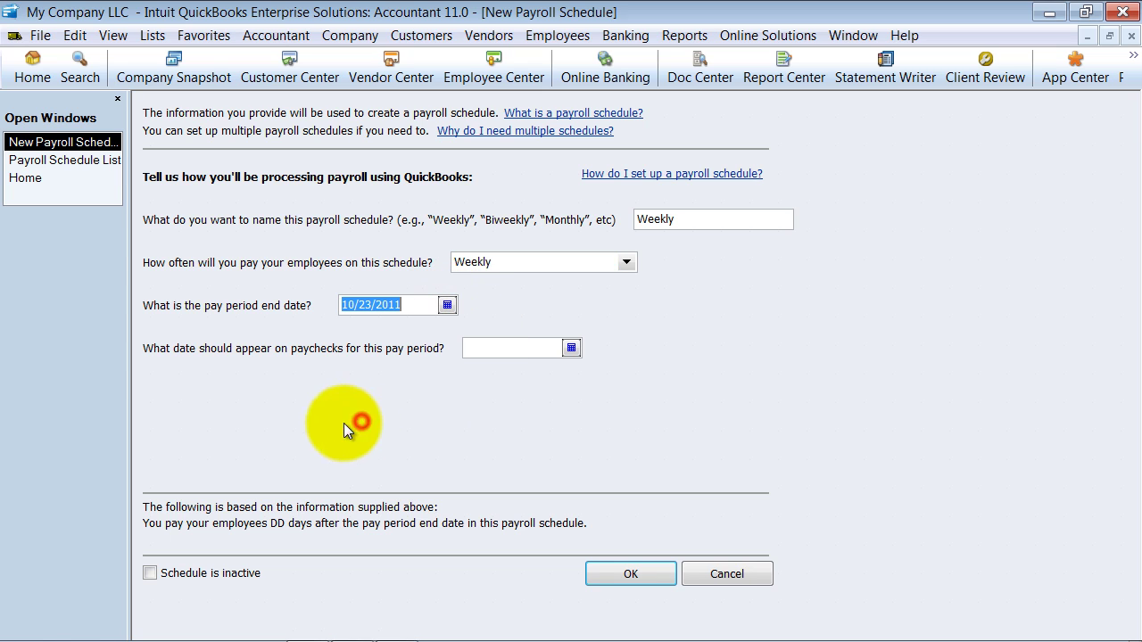
left_click(579, 347)
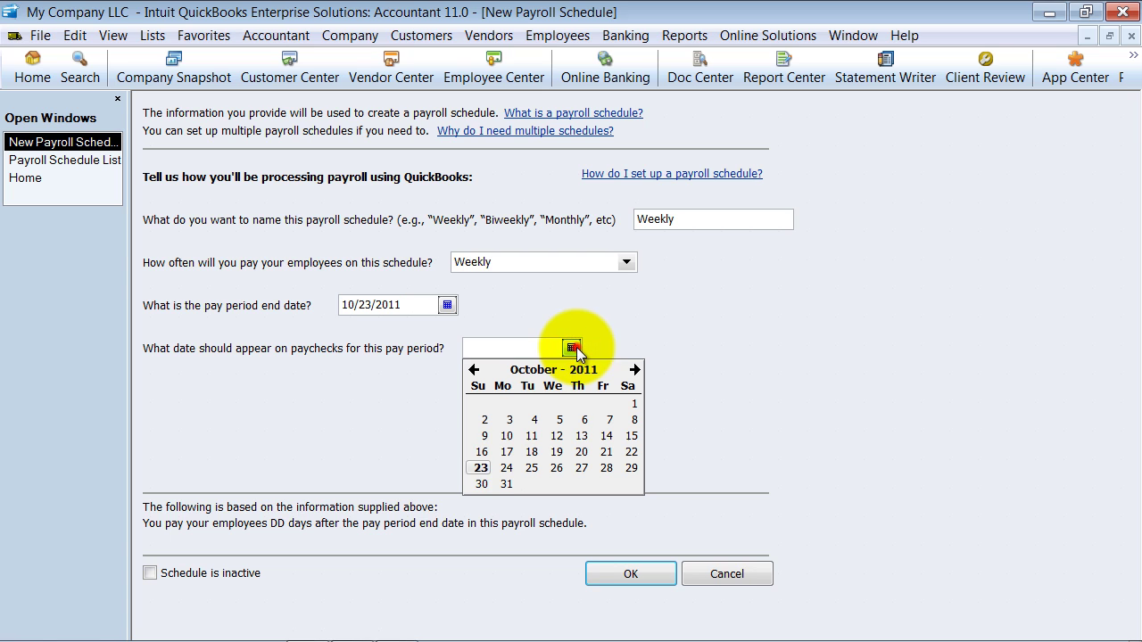
left_click(606, 467)
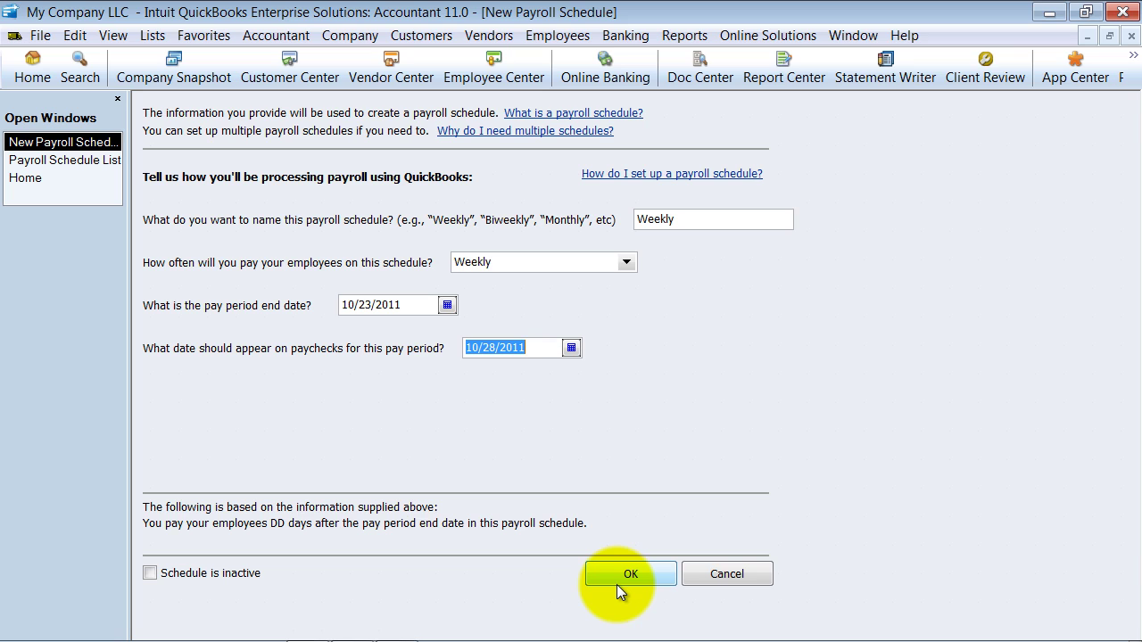
Rename the schedule to 'Semimonthly' and set its pay frequency to Semimonthly.
double_click(687, 220)
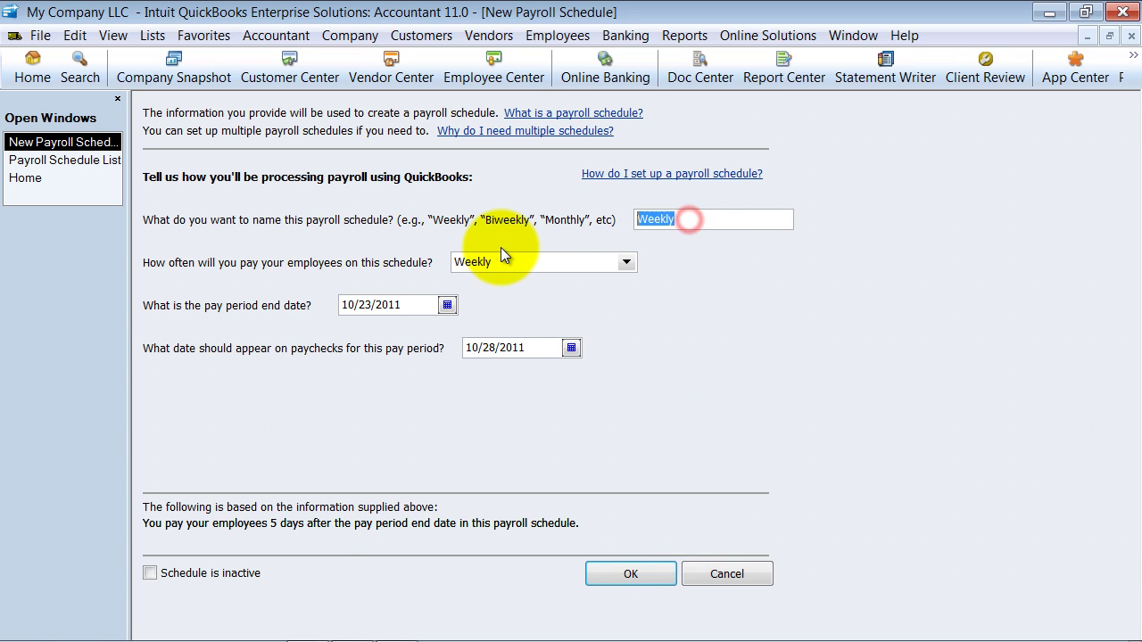
type("Biweekl")
key("BackSpace")
key("BackSpace")
type("ekly")
key("Tab")
key("Down")
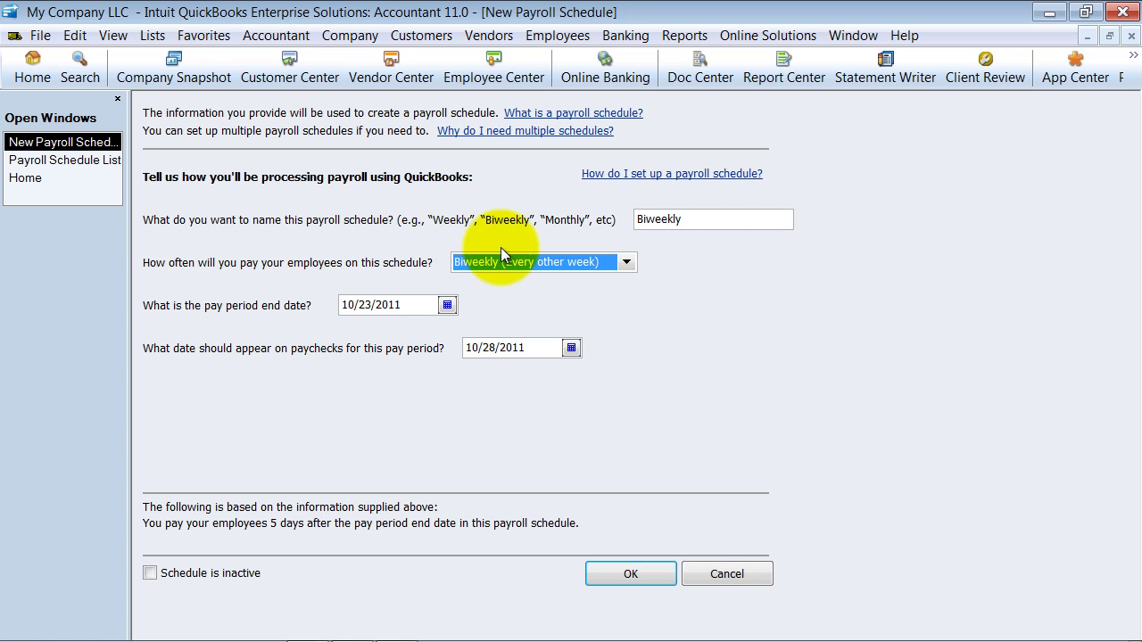
key("shift+Tab")
type("Se")
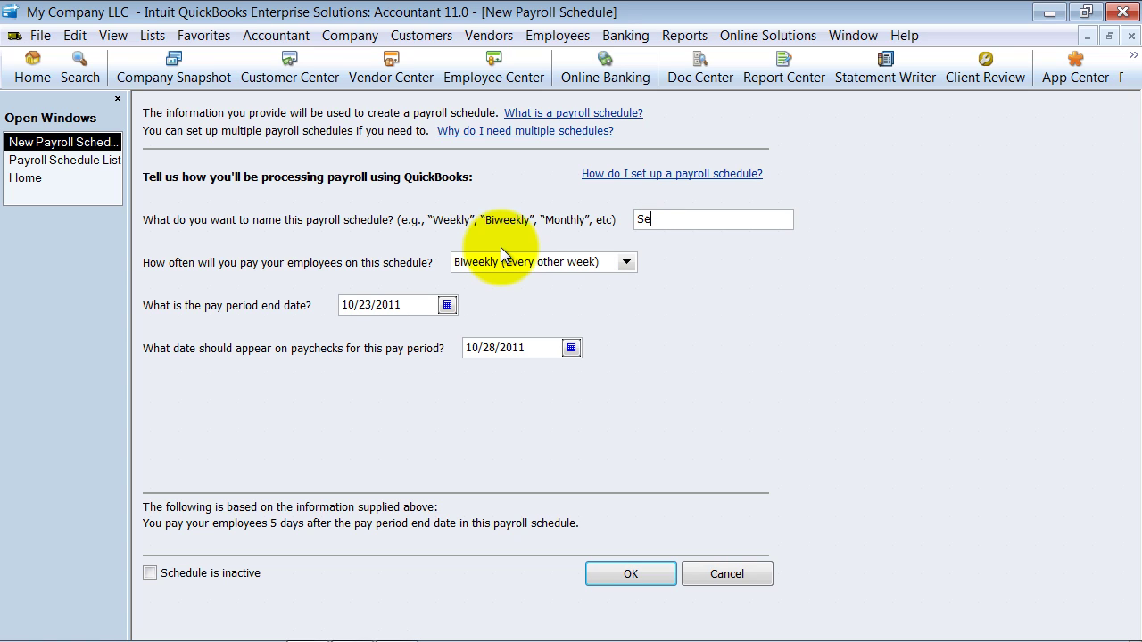
type("mimonthly")
key("Tab")
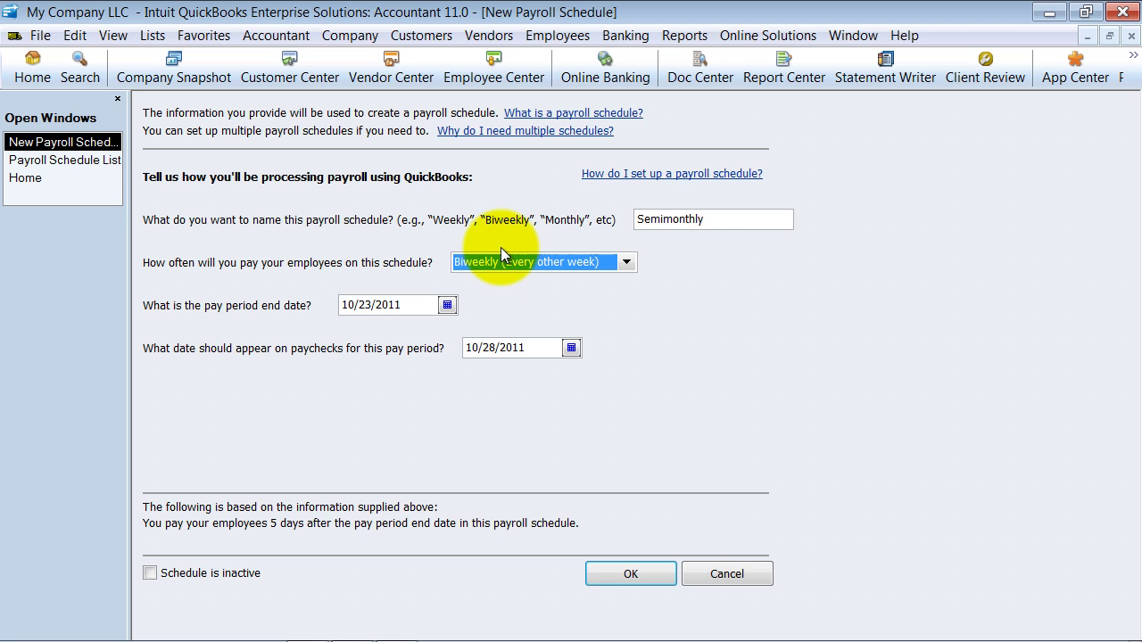
key("Down")
left_click(534, 280)
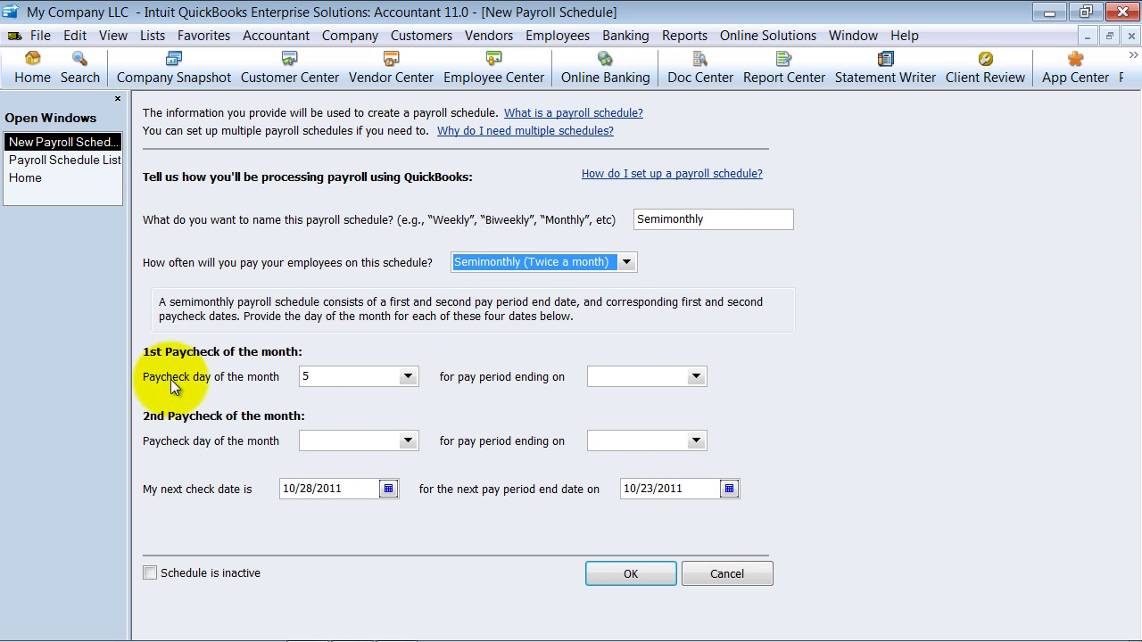
Pay on the 15th (period ending month-end) and on month-end (period ending 15th).
left_click(406, 376)
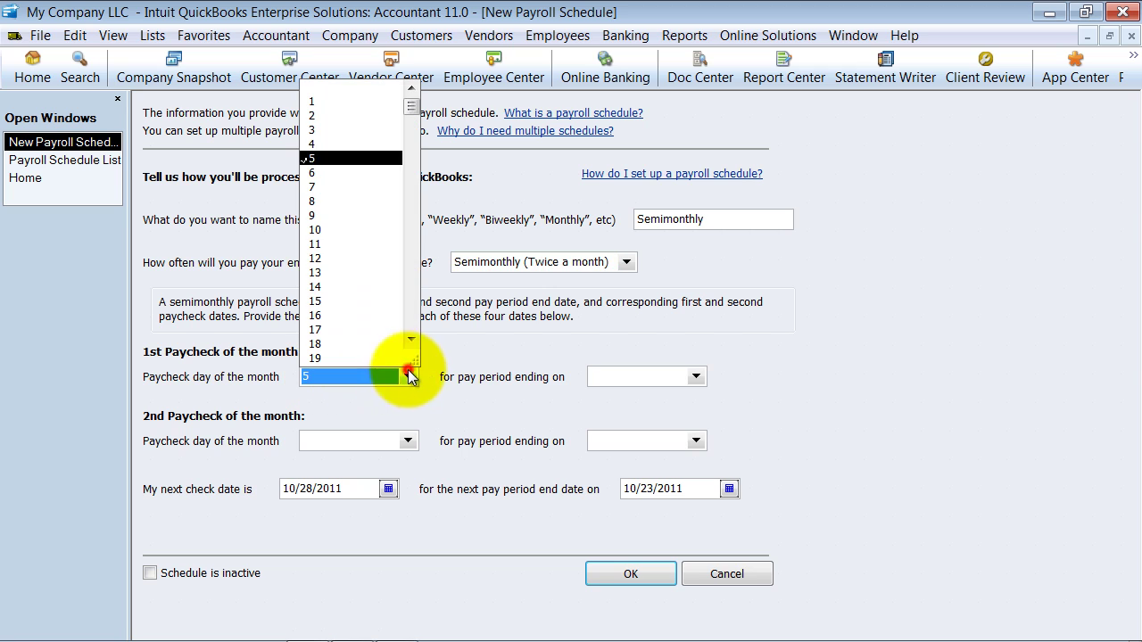
left_click(318, 303)
left_click(696, 376)
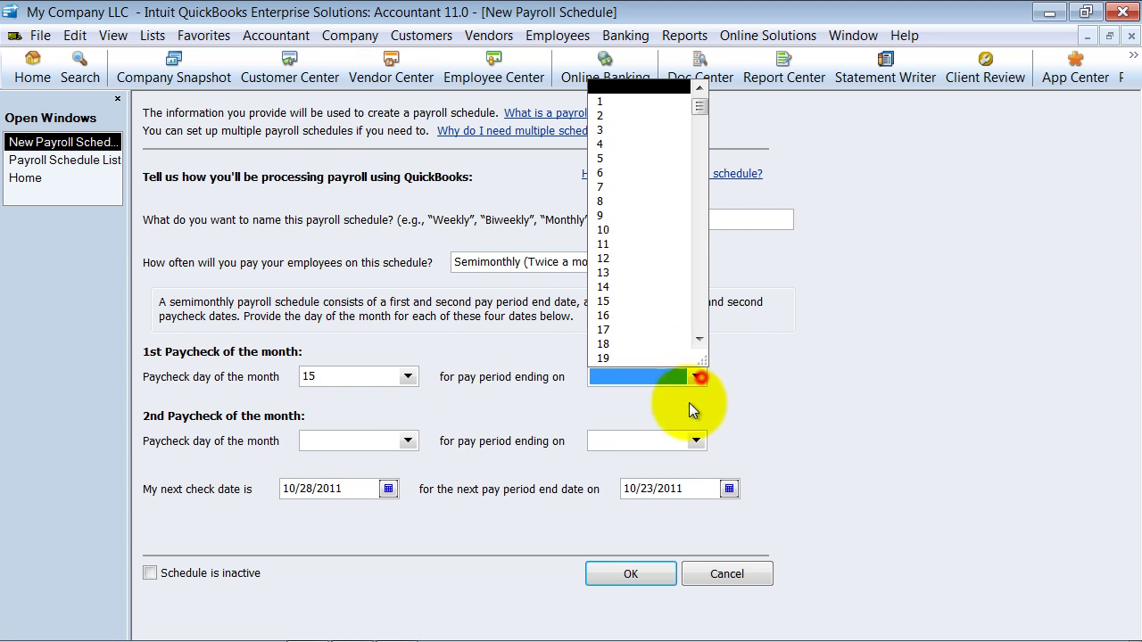
scroll(642, 357, "down", 1)
left_click(624, 358)
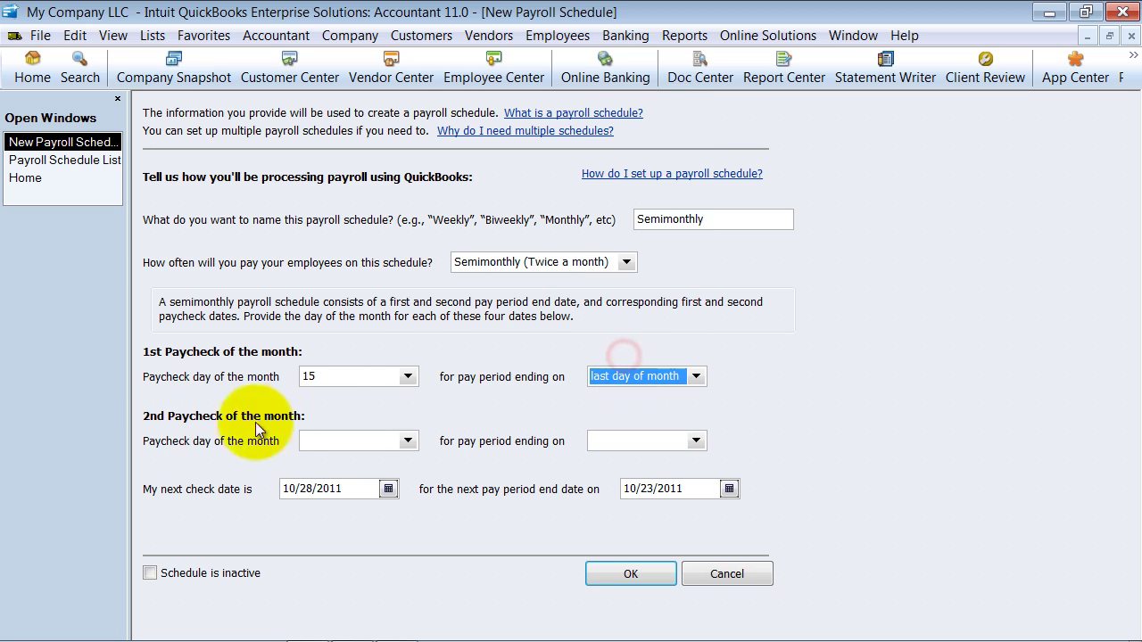
left_click(408, 441)
scroll(376, 408, "down", 3)
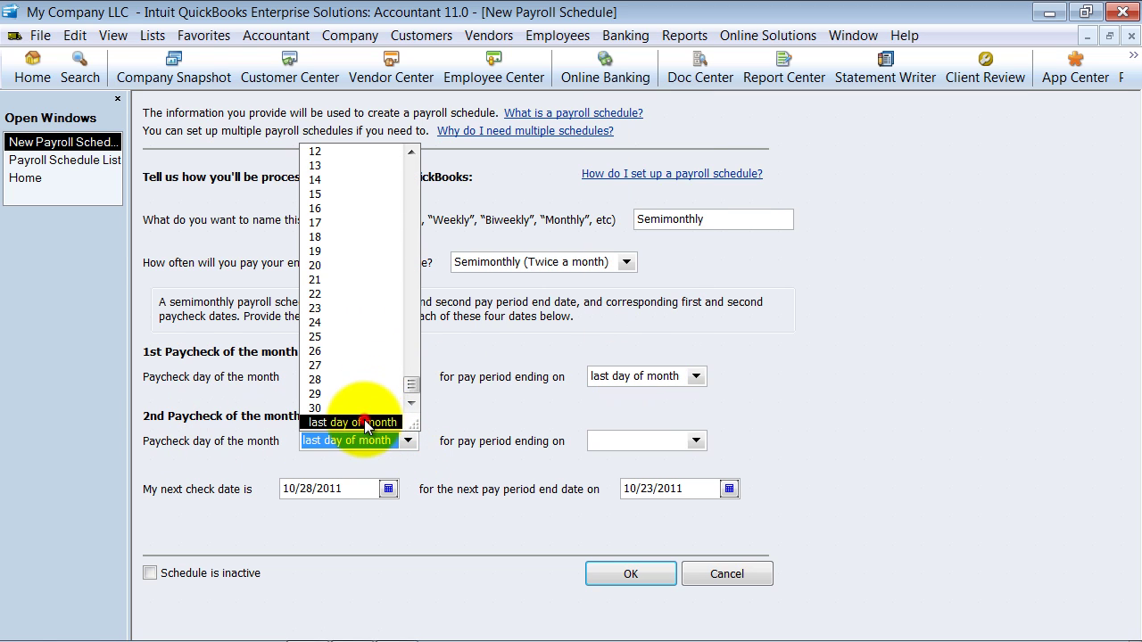
left_click(364, 417)
left_click(695, 441)
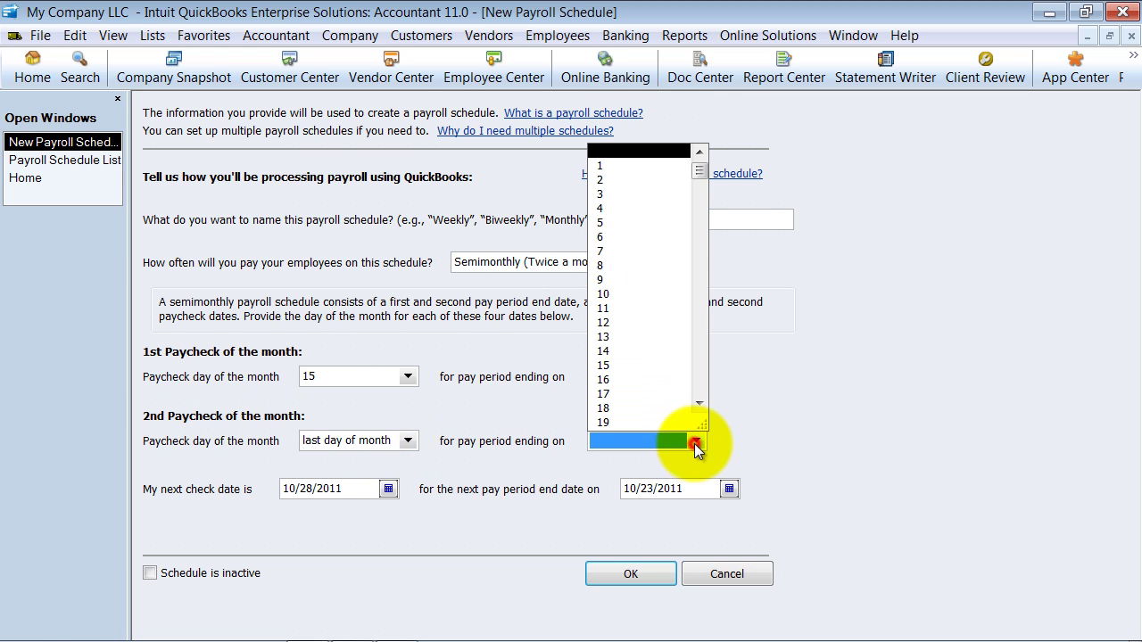
left_click(608, 366)
Set the next check date to 10/31/2011 and next pay period end to 10/15/2011.
left_click(388, 489)
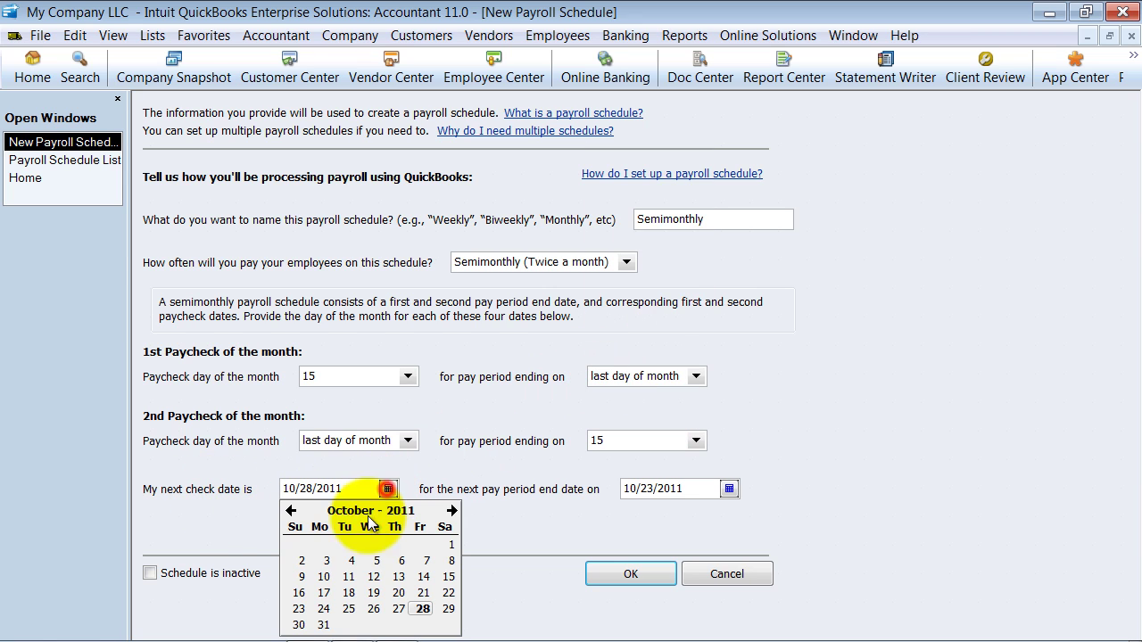
left_click(326, 626)
left_click(728, 489)
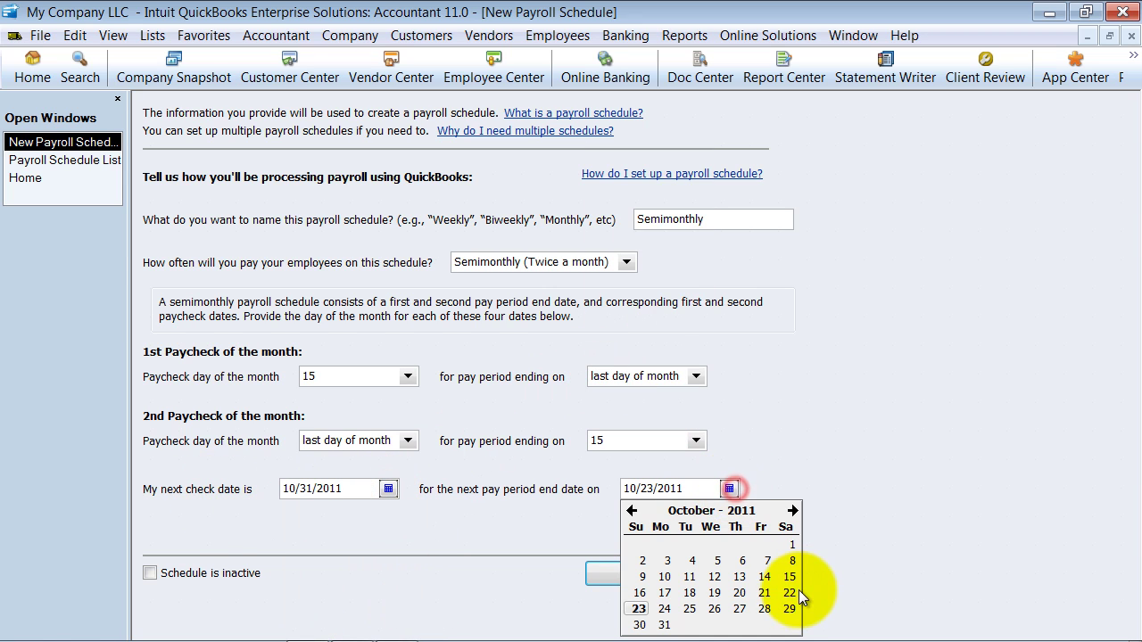
left_click(788, 577)
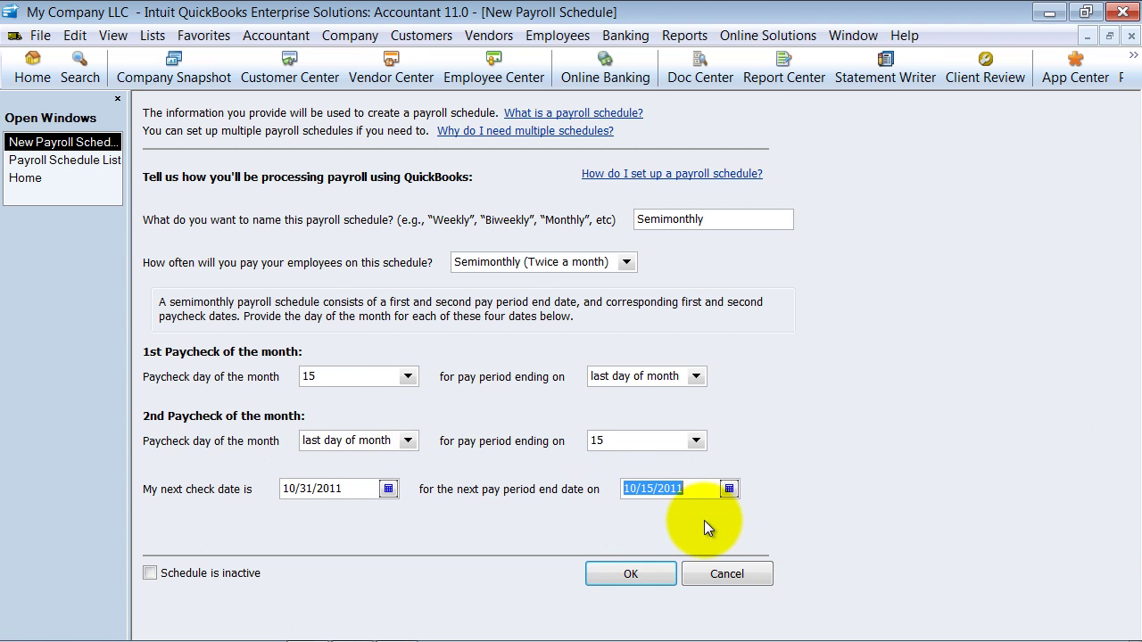
Cancel the unsaved schedule and open the first employee's record from the Employee Center.
left_click(714, 574)
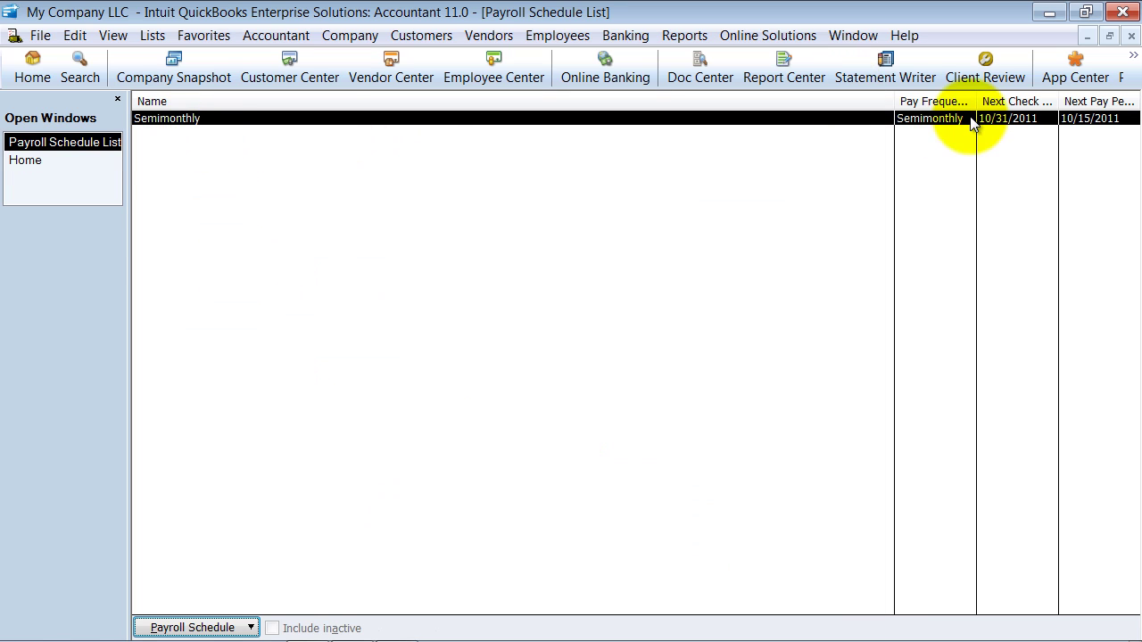
left_click_drag(894, 102, 876, 104)
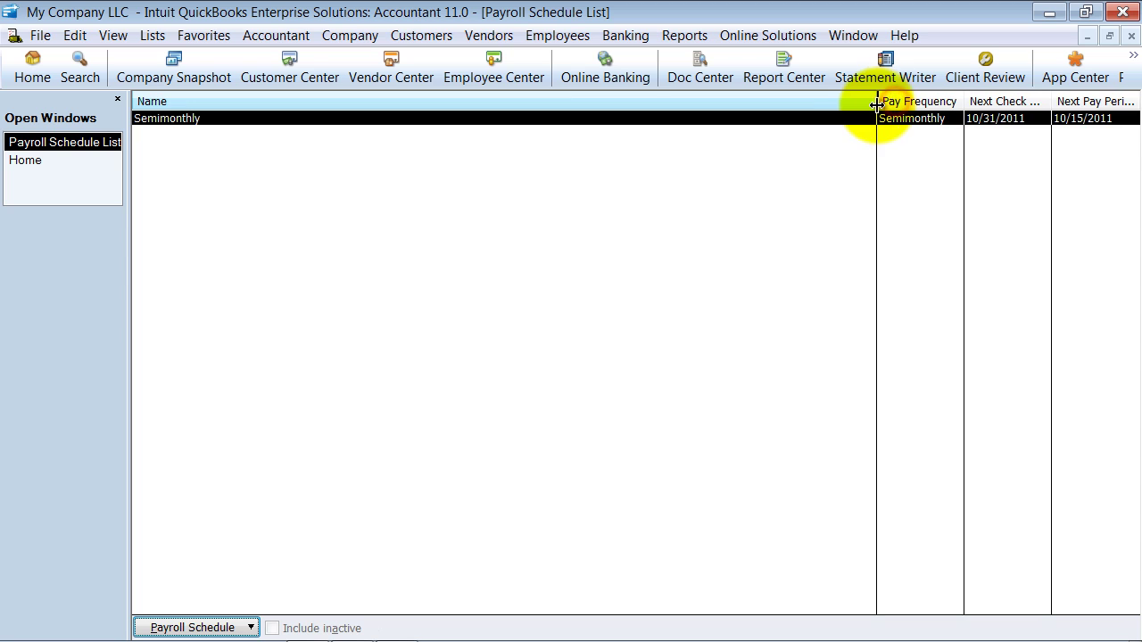
left_click(477, 68)
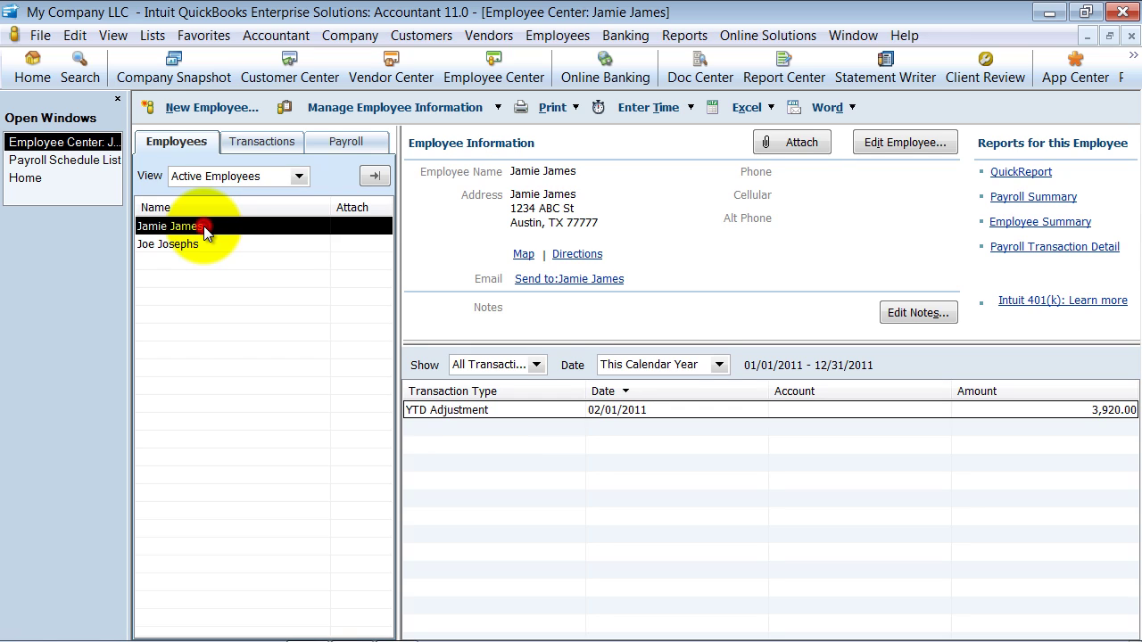
double_click(205, 230)
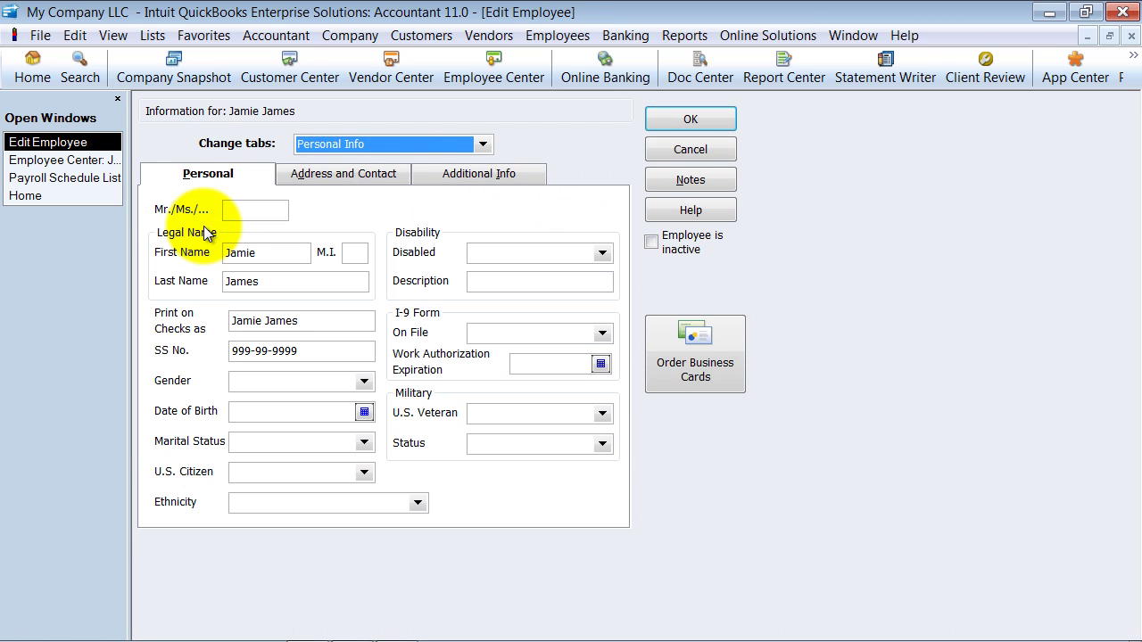
Assign Semimonthly as the first employee's payroll schedule under Payroll and Compensation Info, and save.
left_click(378, 143)
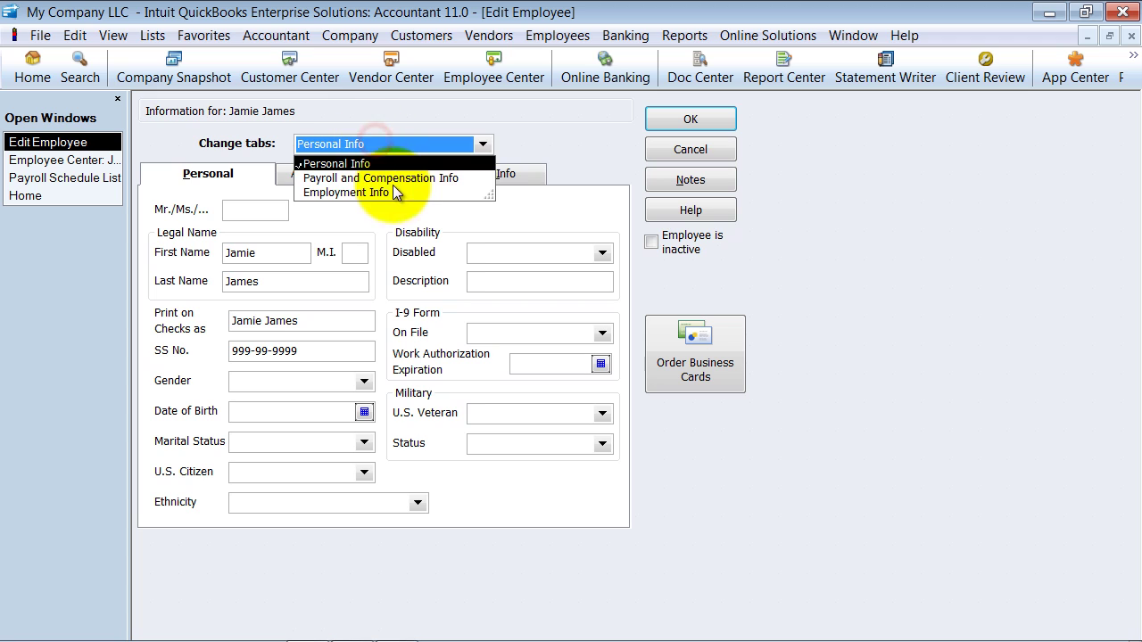
left_click(444, 181)
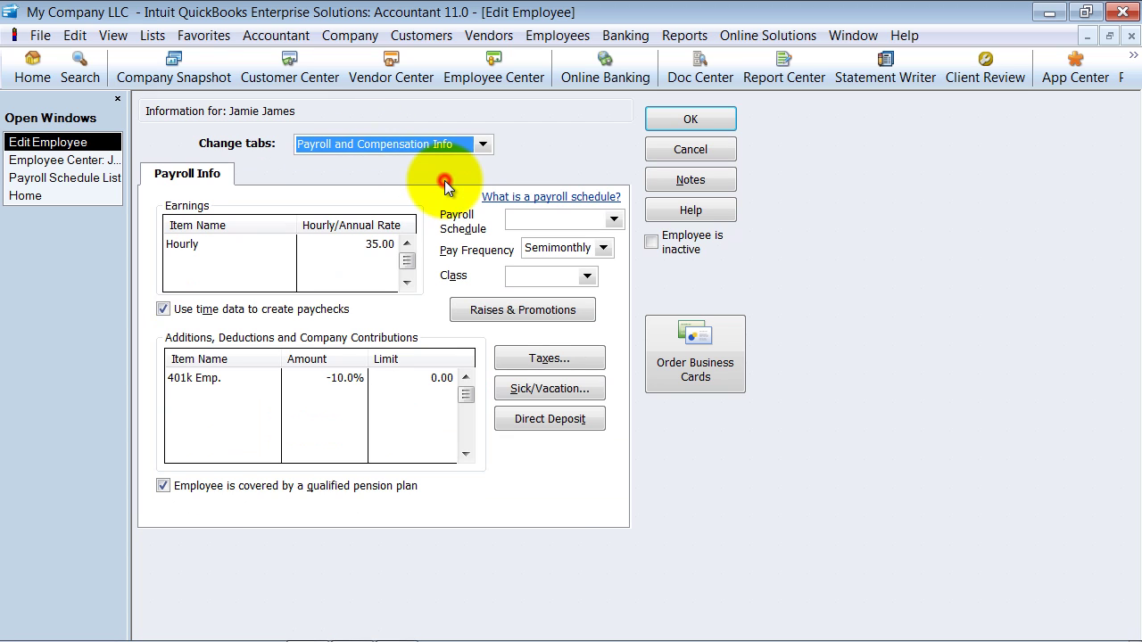
left_click(615, 220)
left_click(544, 267)
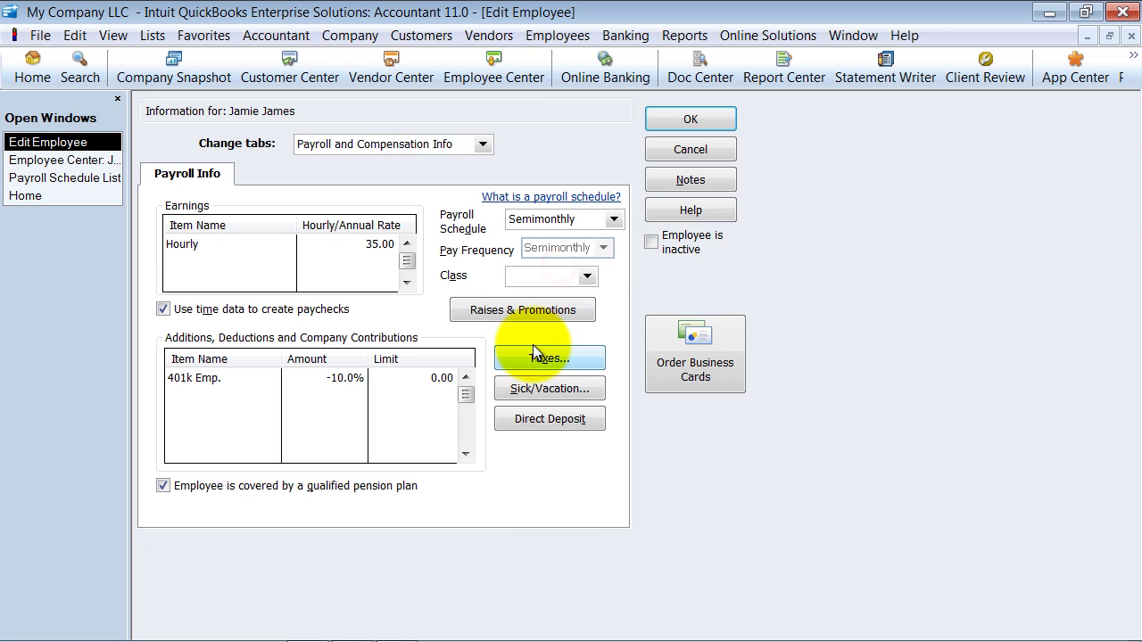
left_click(676, 129)
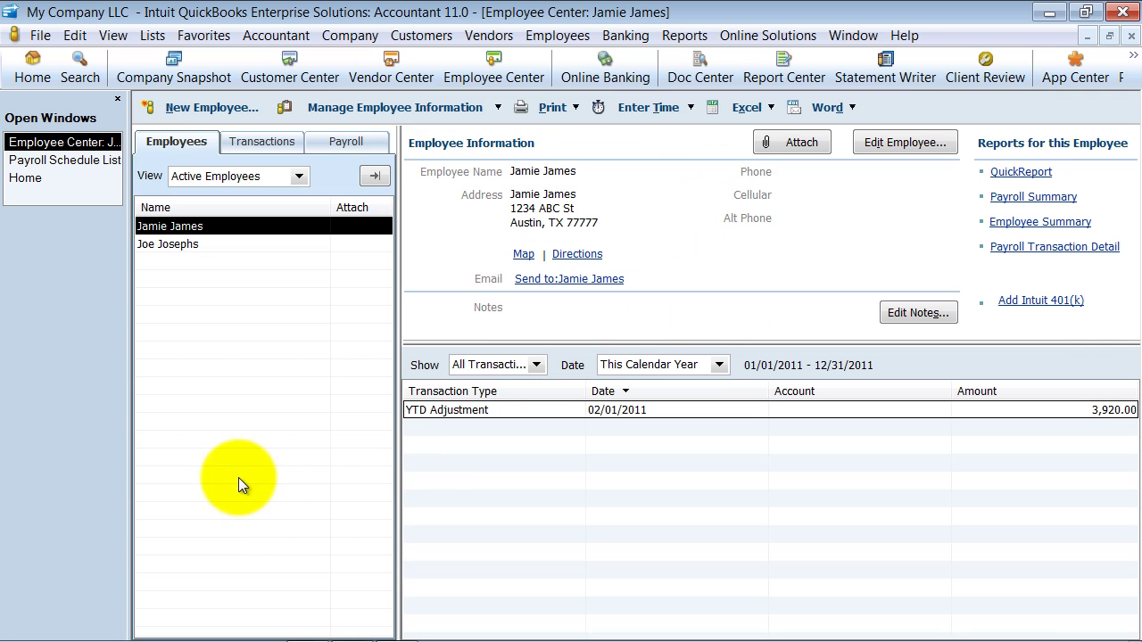
Resume the Semimonthly scheduled payroll for 10/01–10/15/2011 and narrow the Hourly column.
left_click(344, 140)
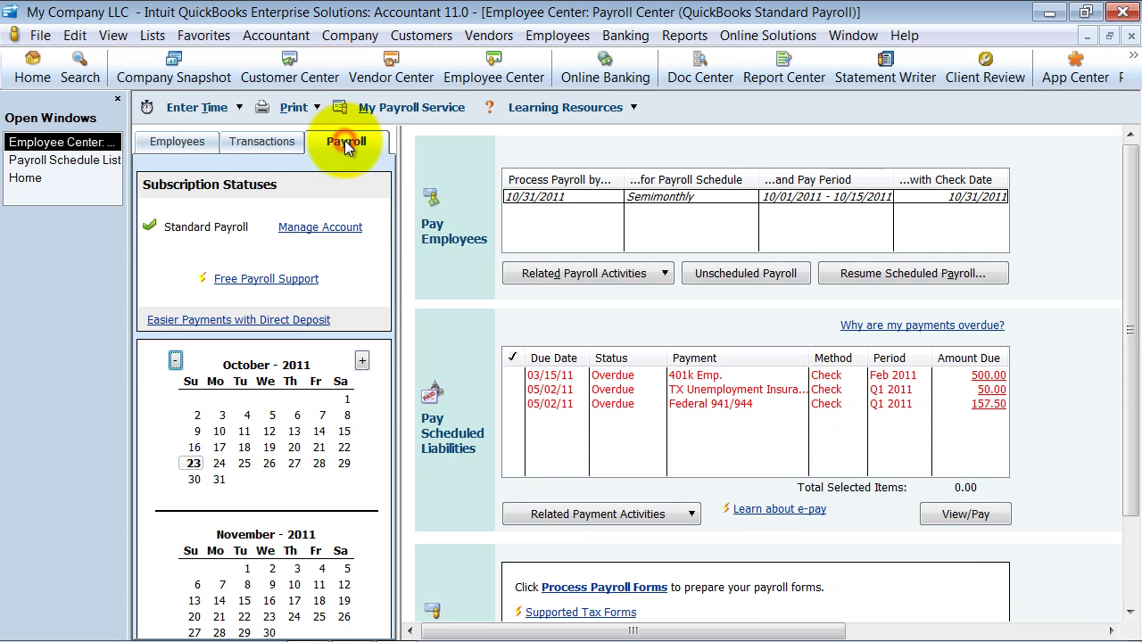
left_click(847, 282)
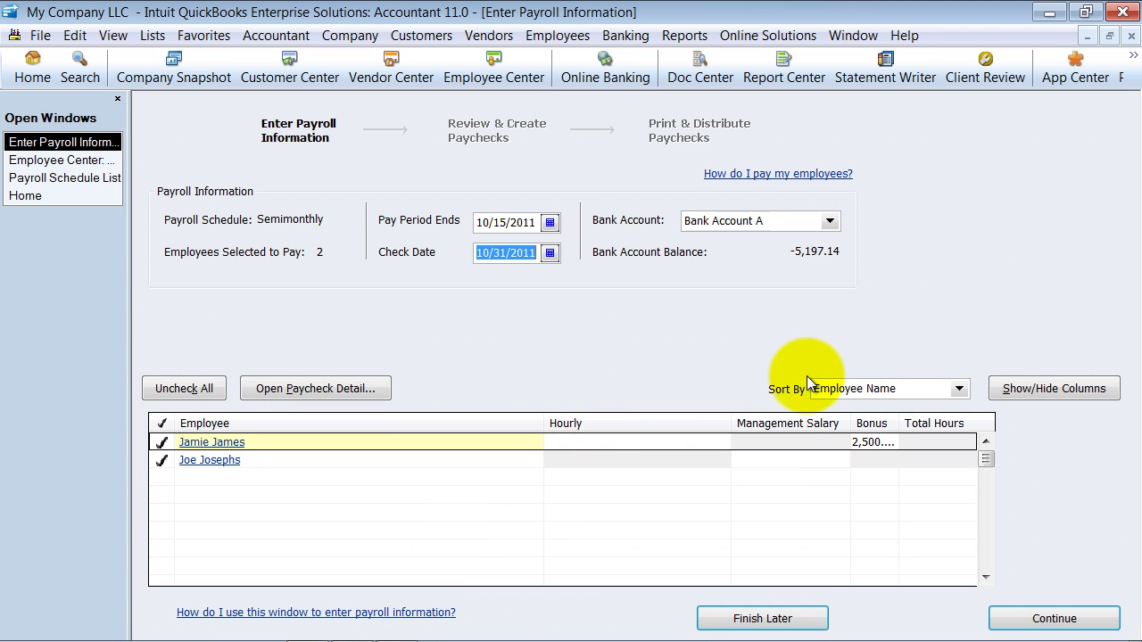
left_click_drag(730, 416, 675, 423)
left_click_drag(532, 423, 491, 421)
Set the first paycheck's 2,500.00 Bonus service item to Labor.
left_click(312, 390)
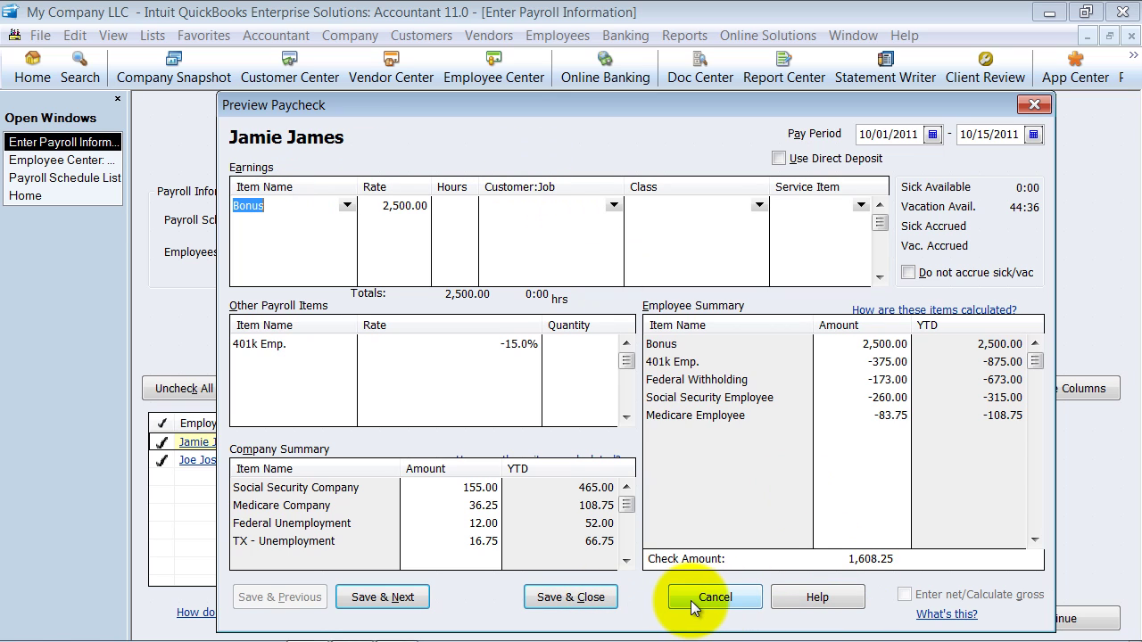
left_click(363, 208)
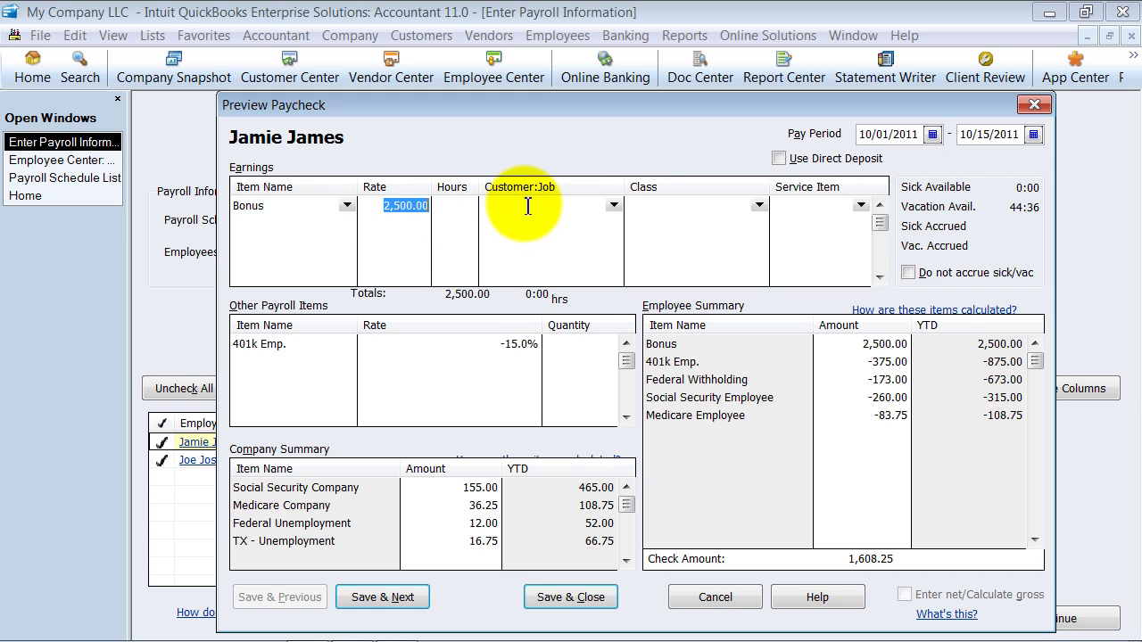
left_click(760, 206)
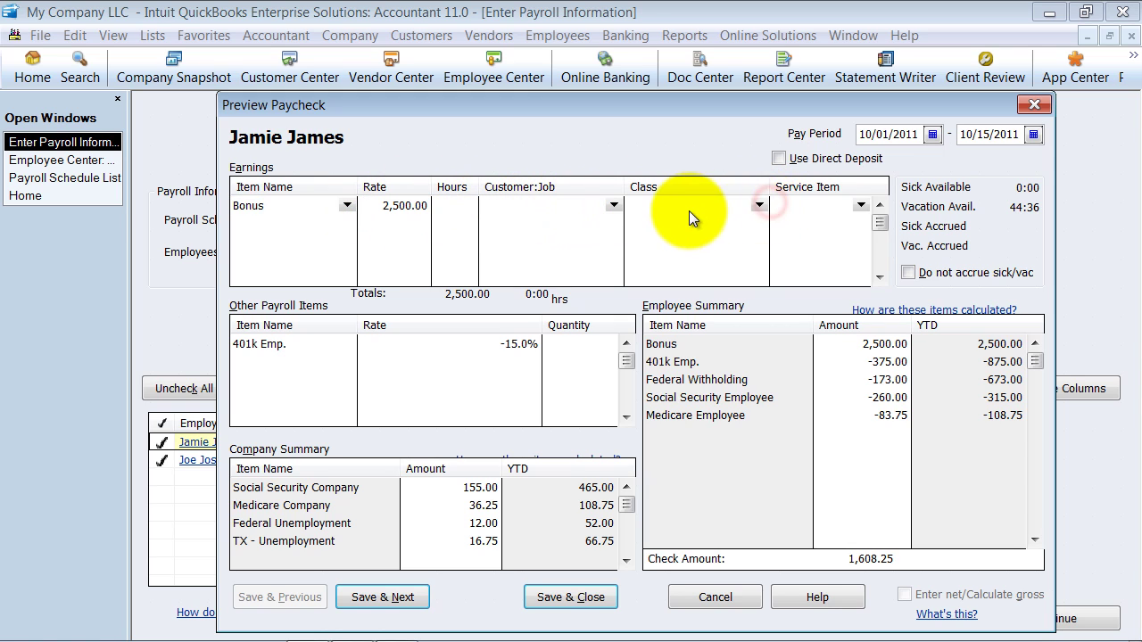
left_click(859, 206)
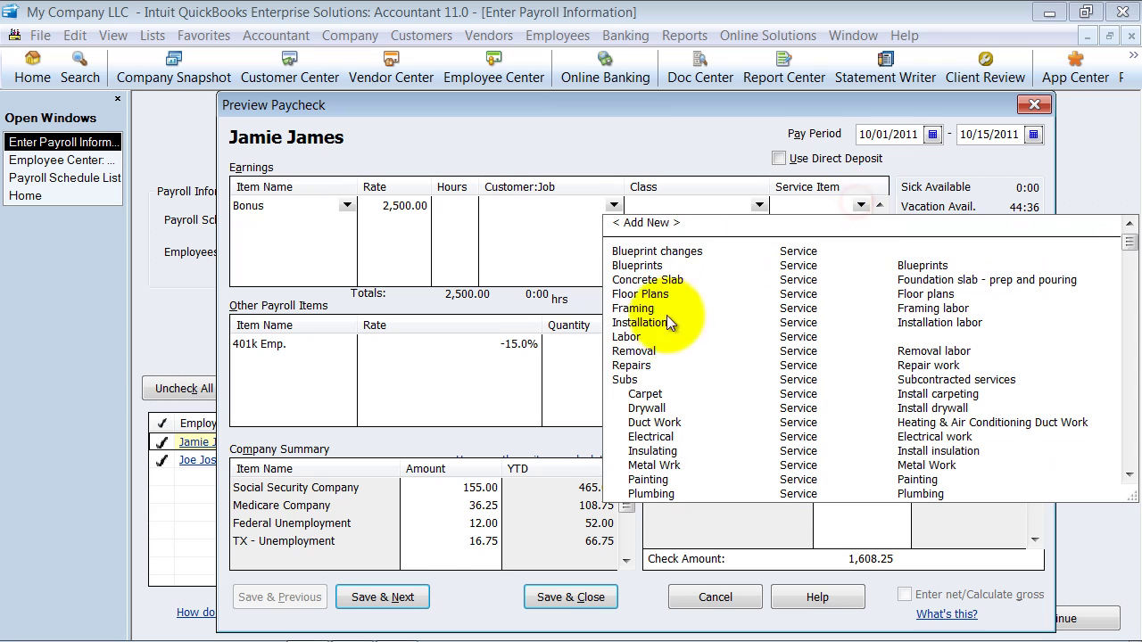
left_click(621, 341)
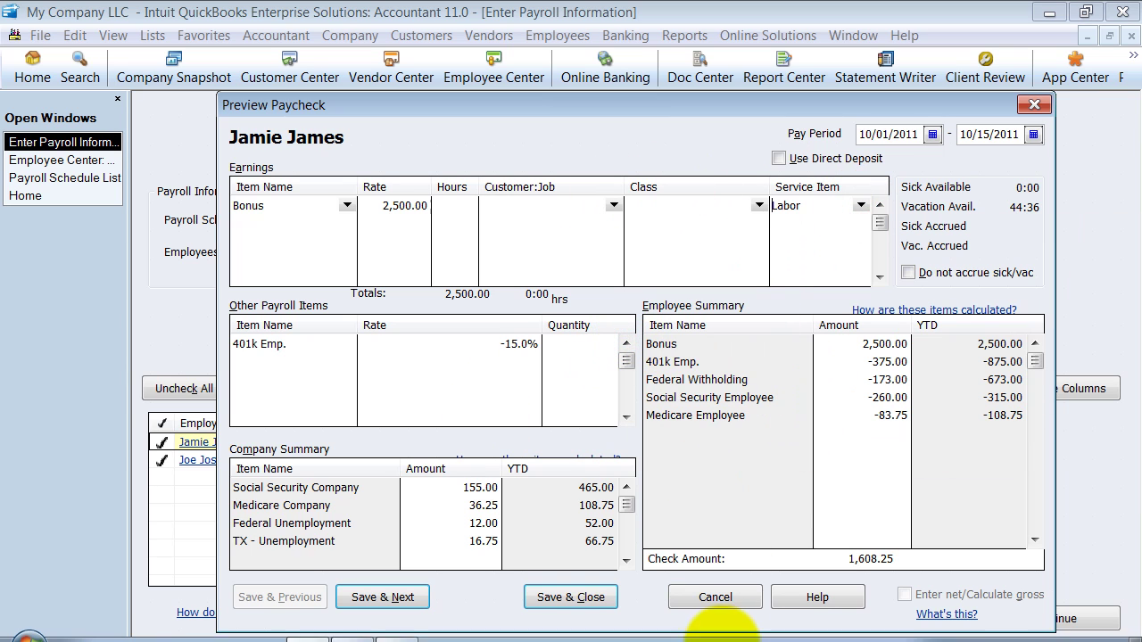
Add a 15% 401k Co. Match payroll item and save the paycheck.
left_click(294, 361)
left_click(345, 366)
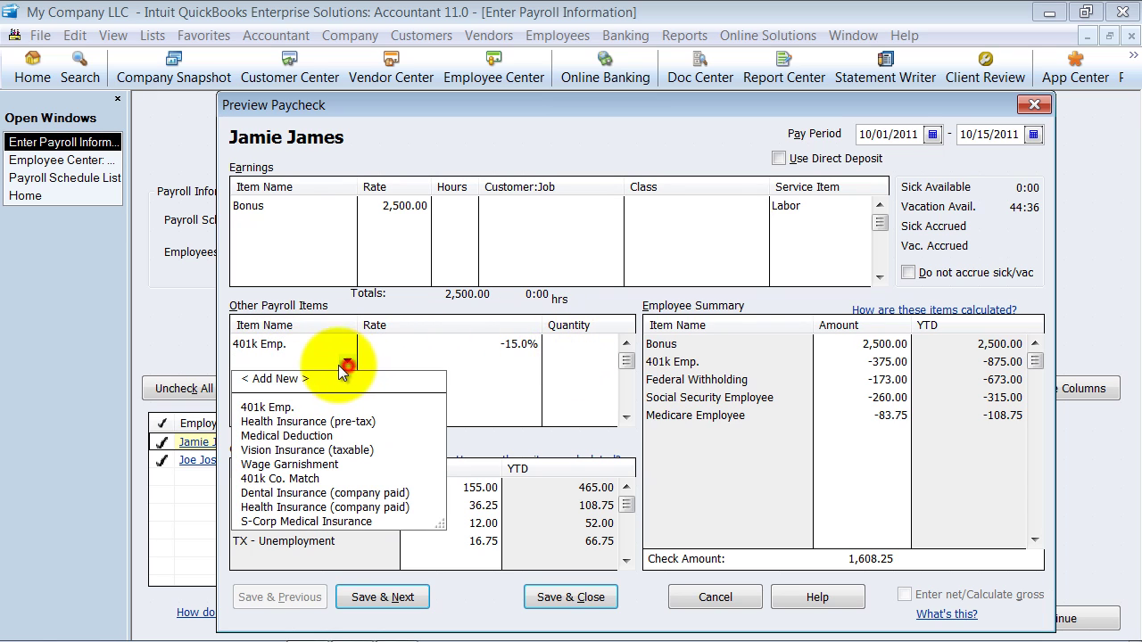
left_click(279, 478)
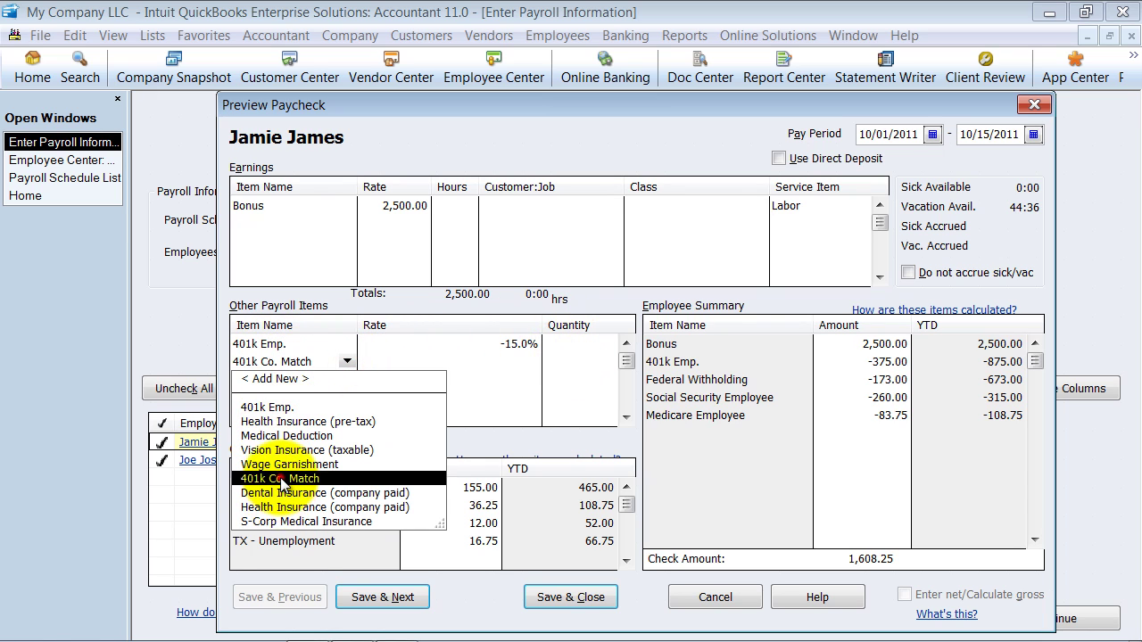
left_click(517, 363)
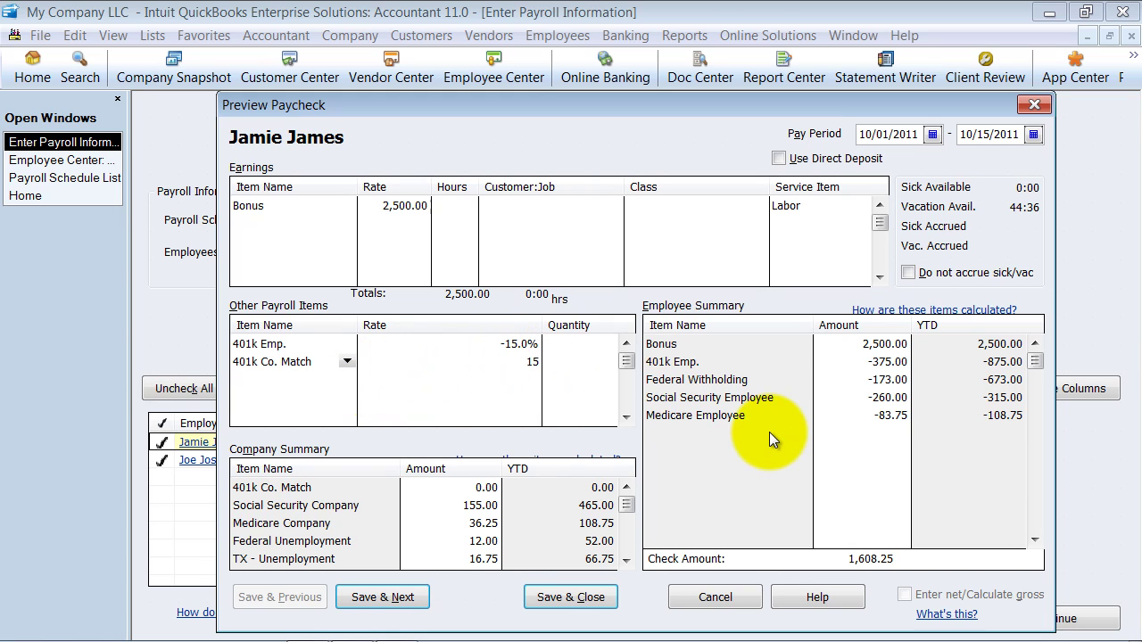
type("15%")
key("Tab")
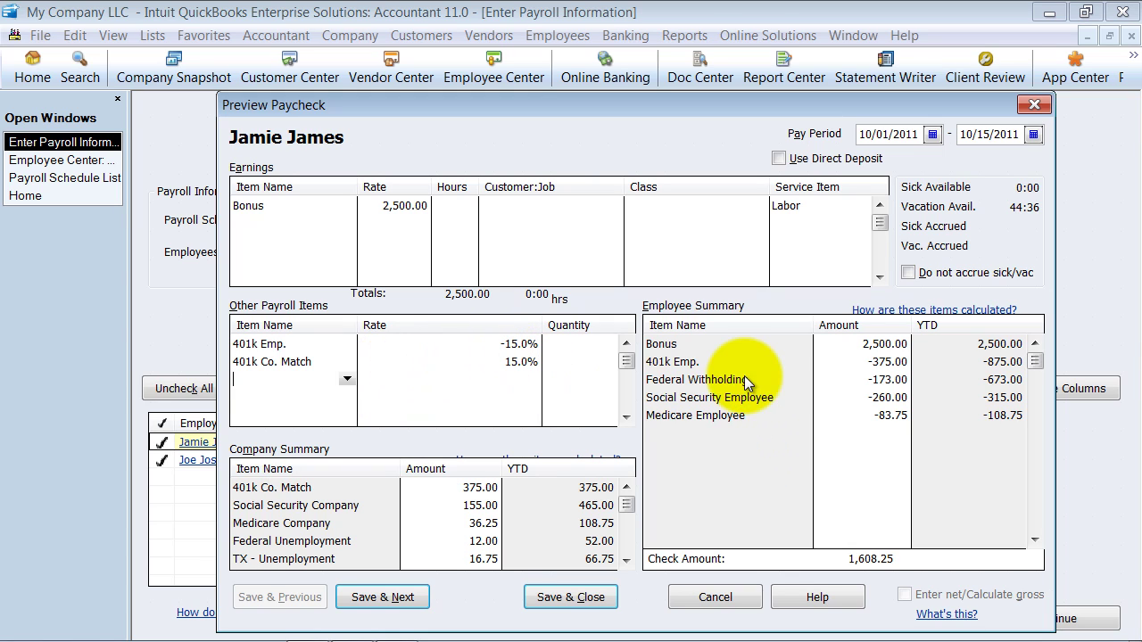
left_click(398, 603)
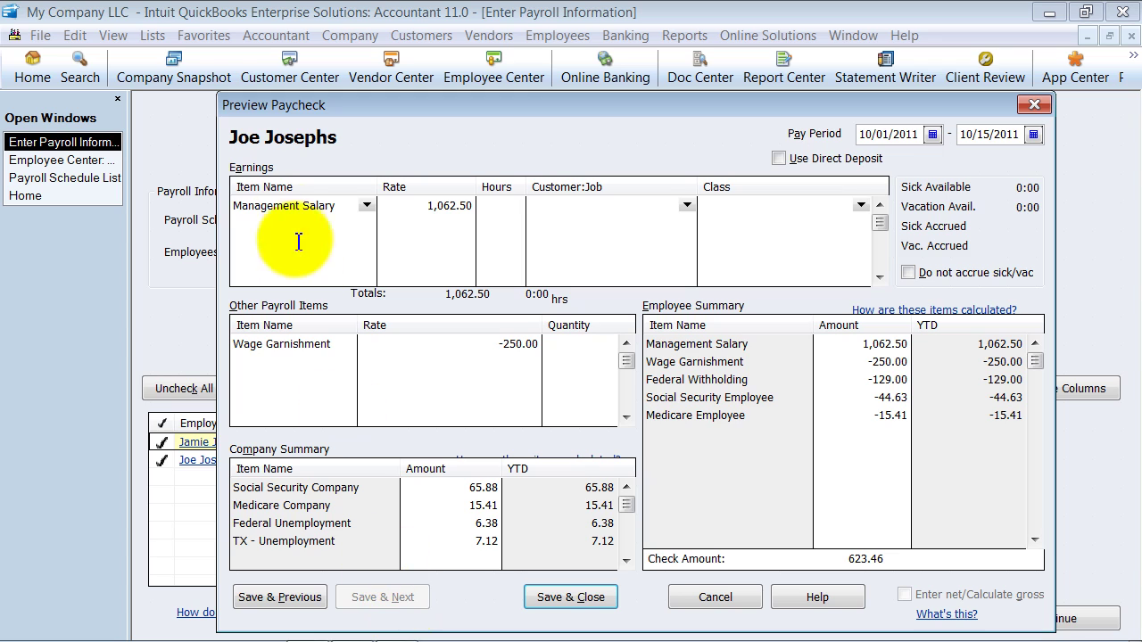
Save and close the second employee's Management Salary paycheck without changes.
left_click_drag(444, 206, 473, 205)
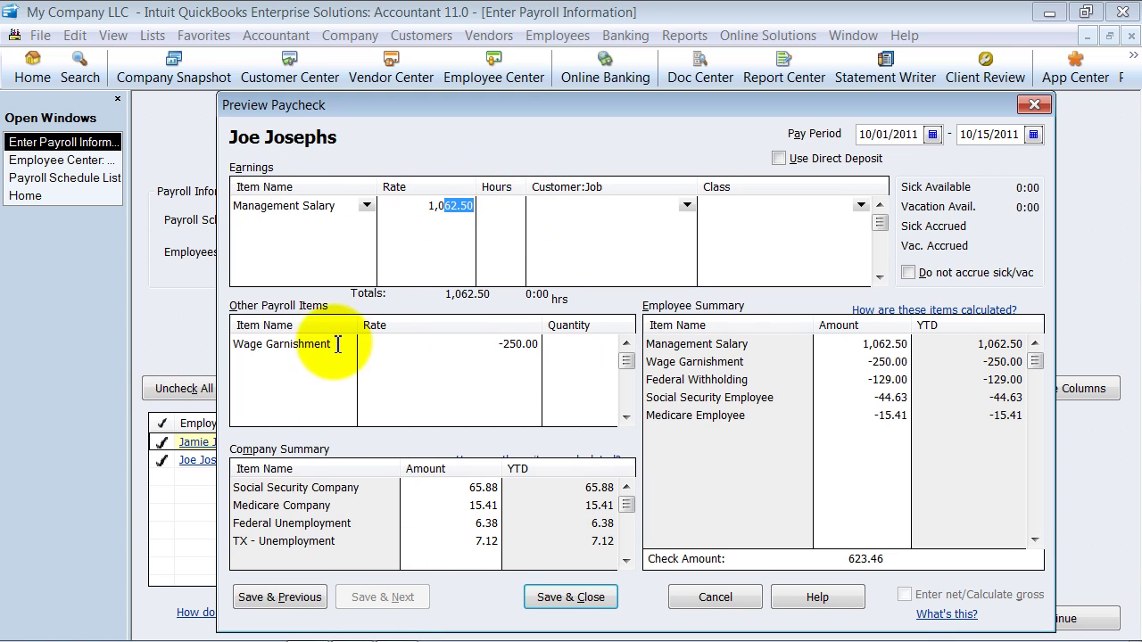
left_click(527, 328)
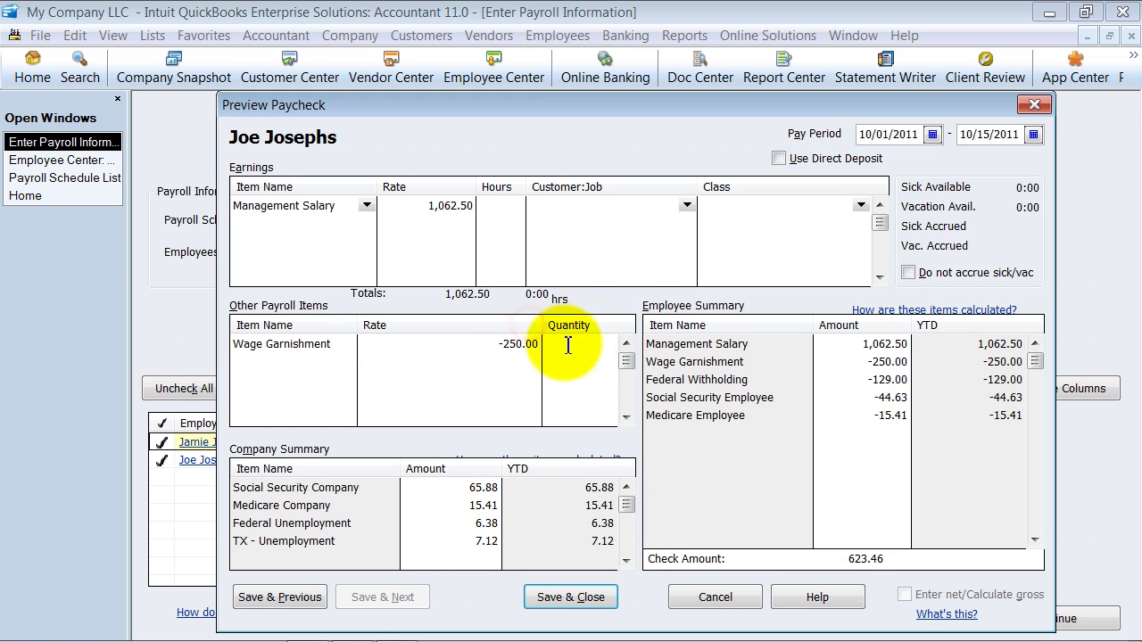
left_click(595, 596)
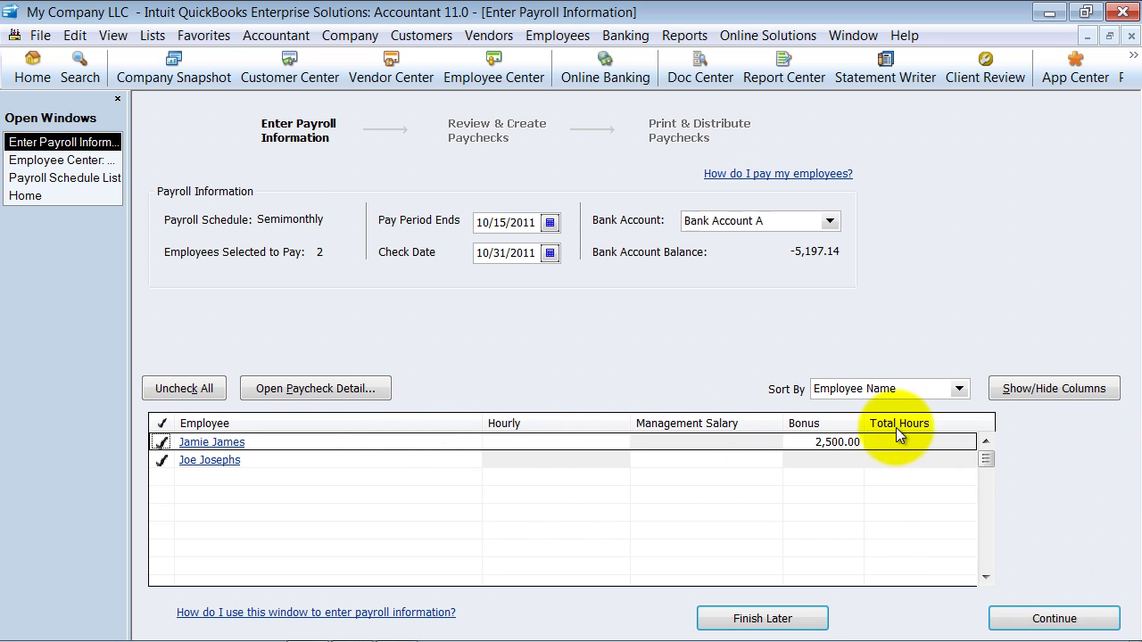
Leave the Show/Hide Columns settings unchanged and continue past the missing time data warning.
left_click(1036, 390)
left_click(634, 338)
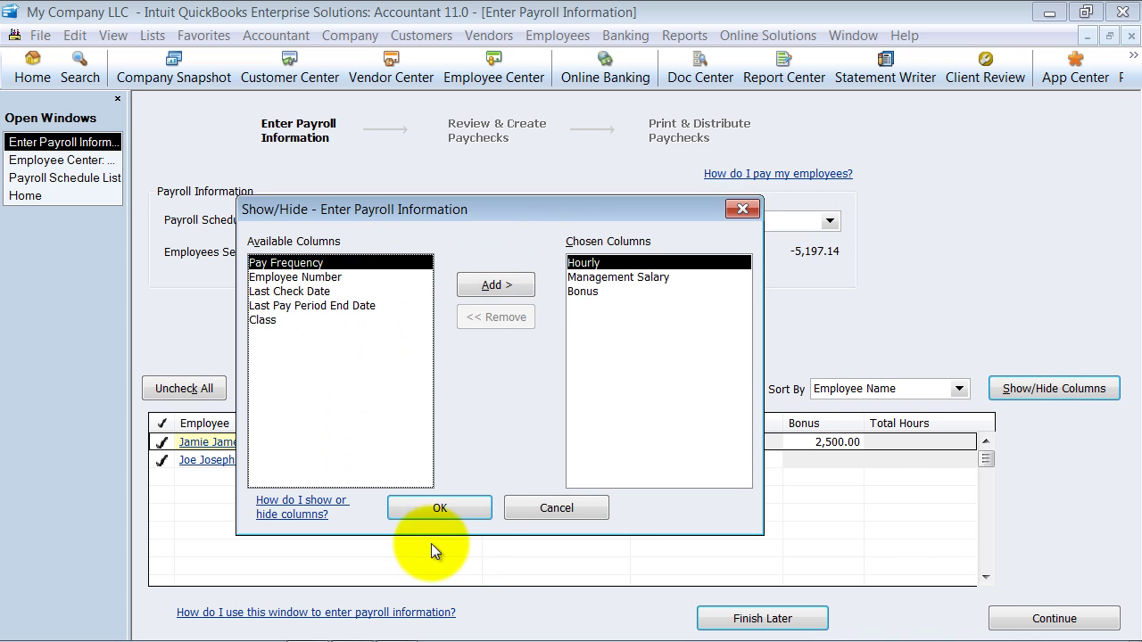
left_click(458, 508)
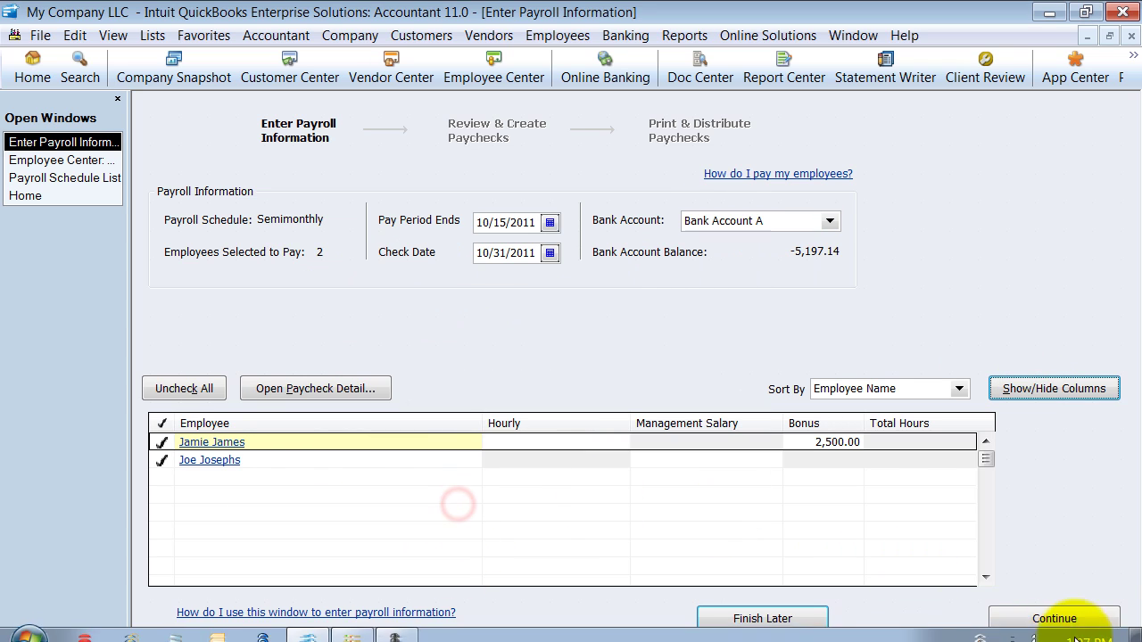
left_click(1032, 608)
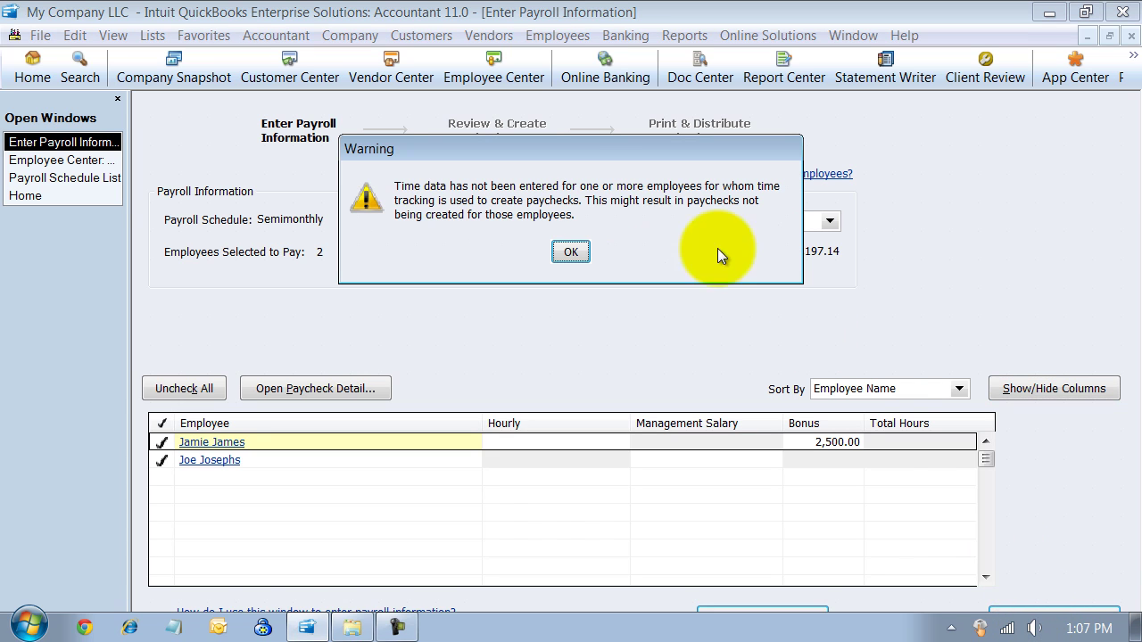
left_click(571, 252)
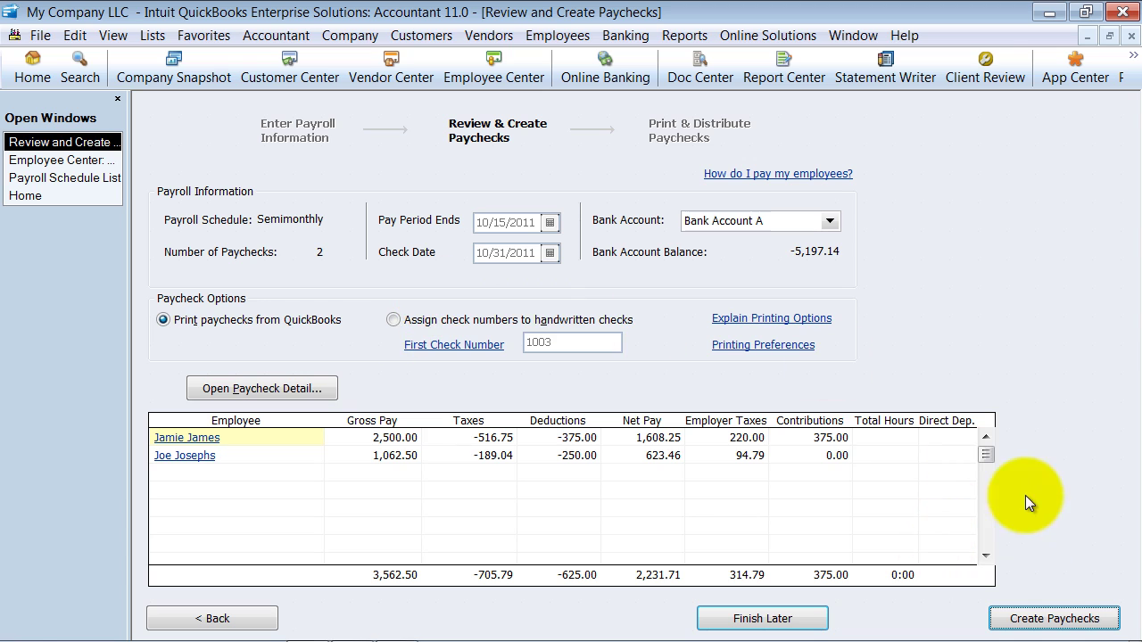
mouse_move(1041, 639)
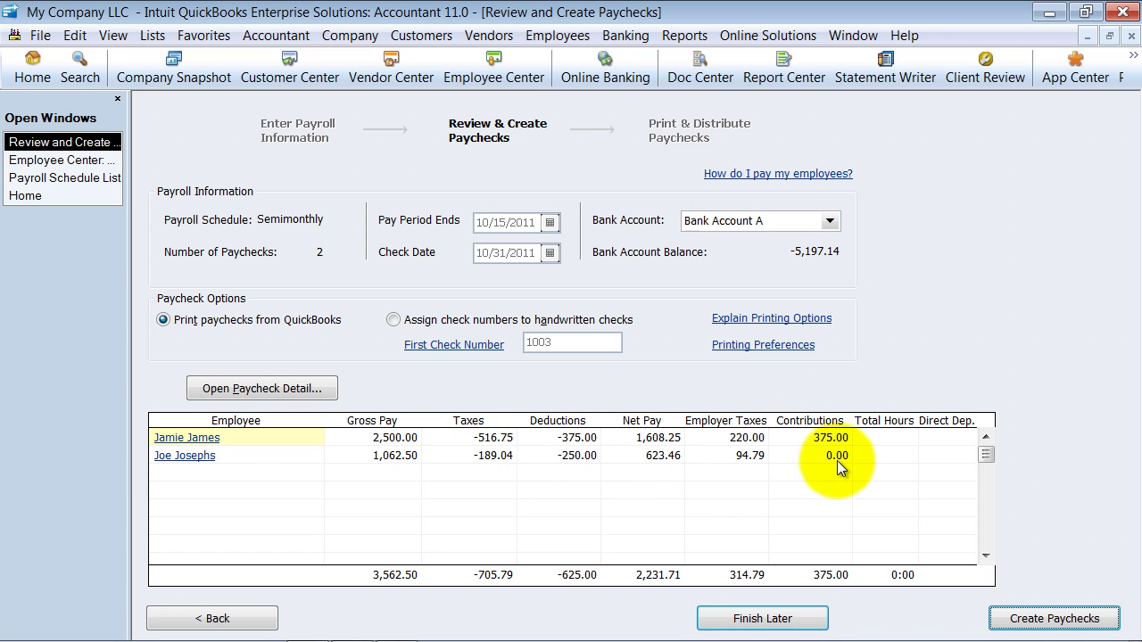
left_click(105, 161)
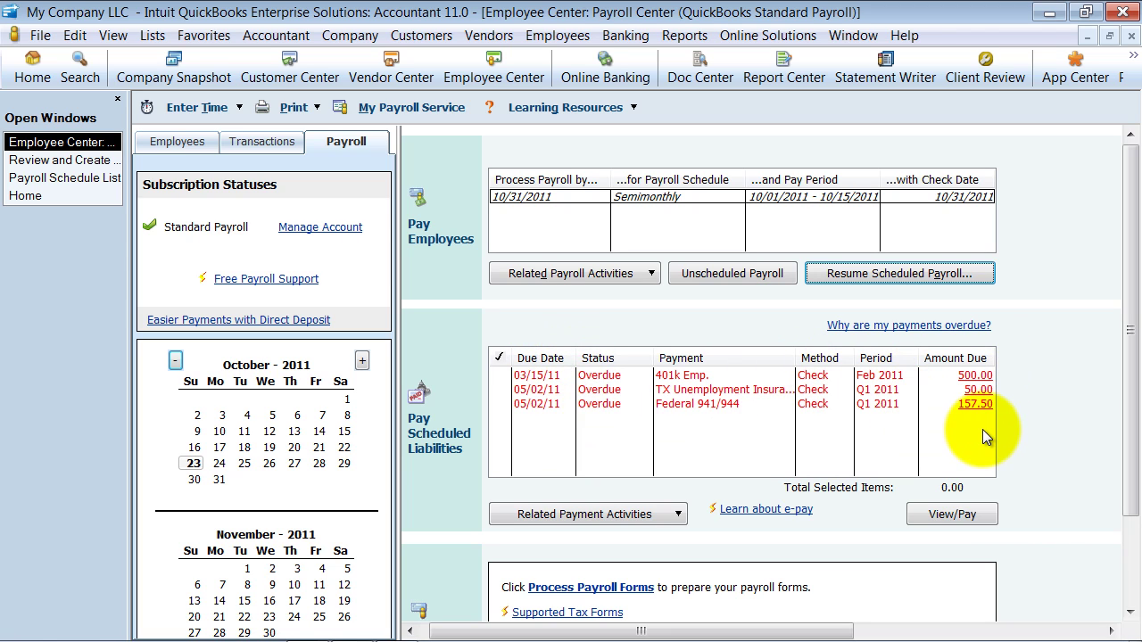
left_click(83, 163)
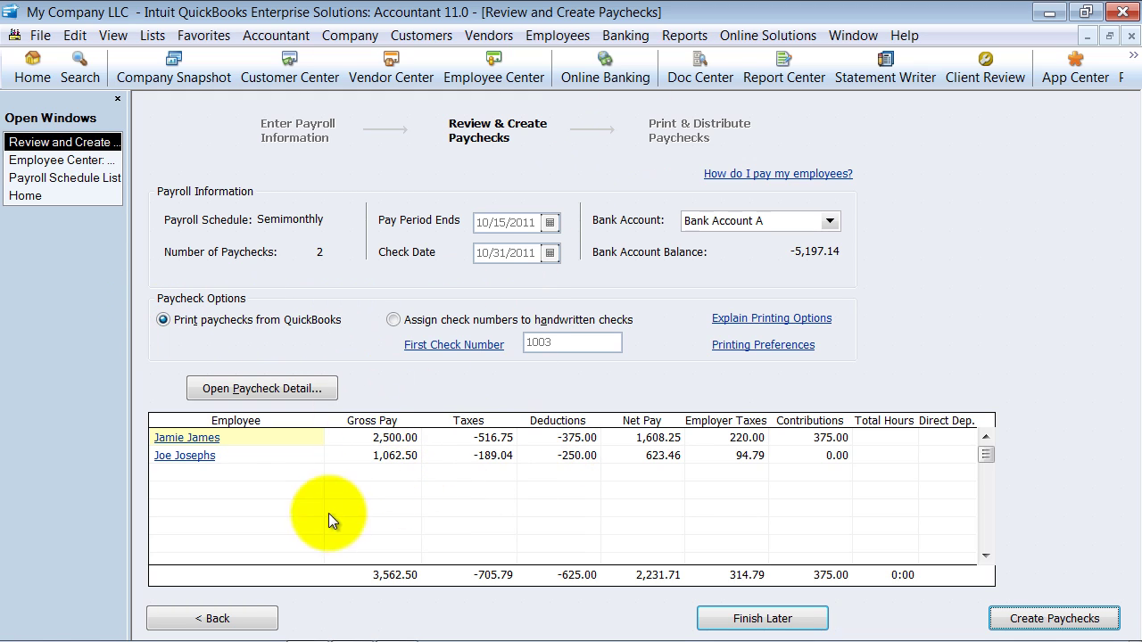
left_click(792, 218)
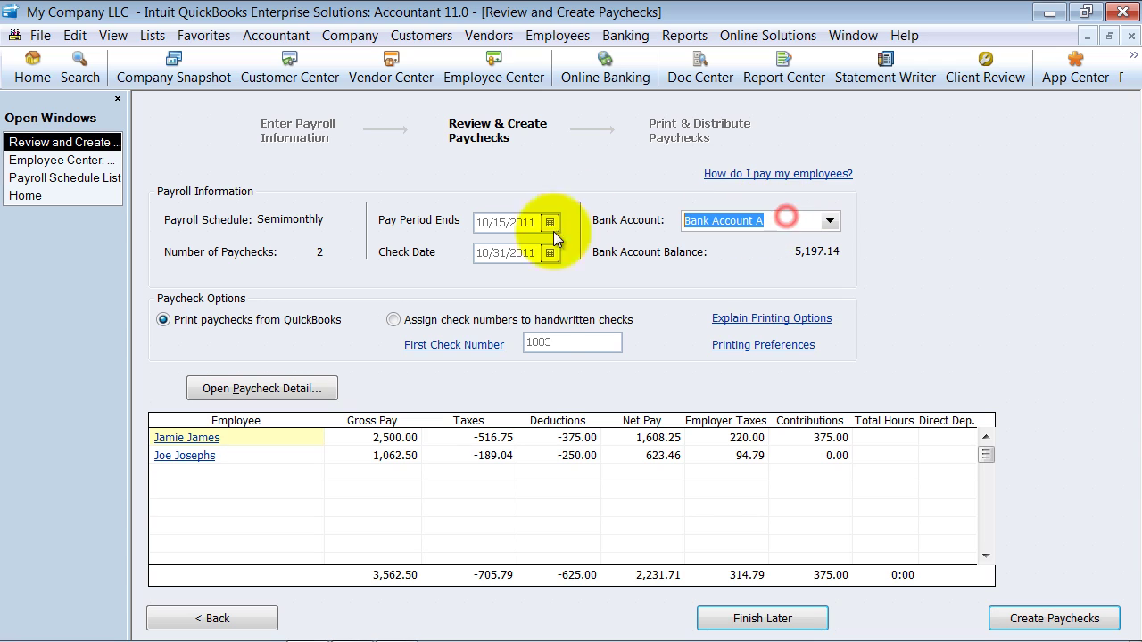